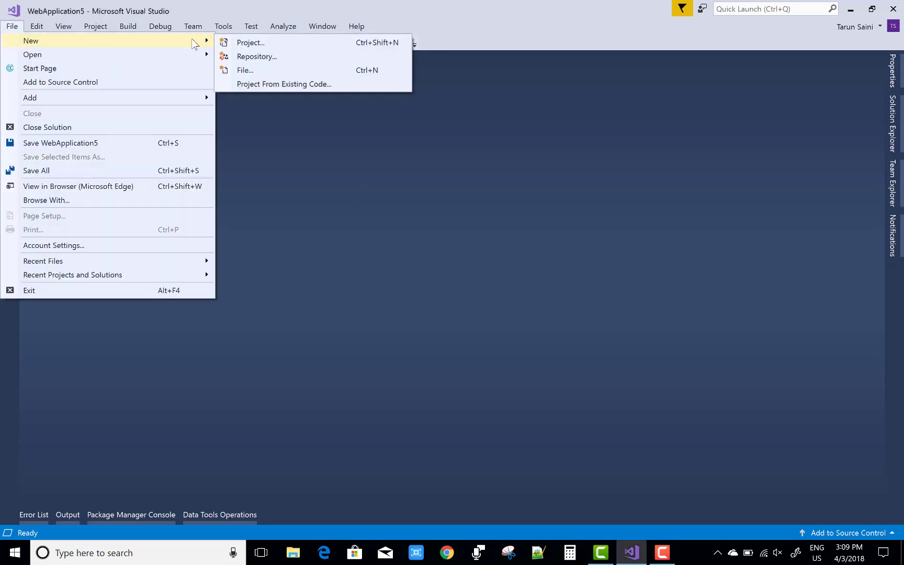
- Create a new ASP.NET Core Web Application project named nestedlayout
left_click(249, 42)
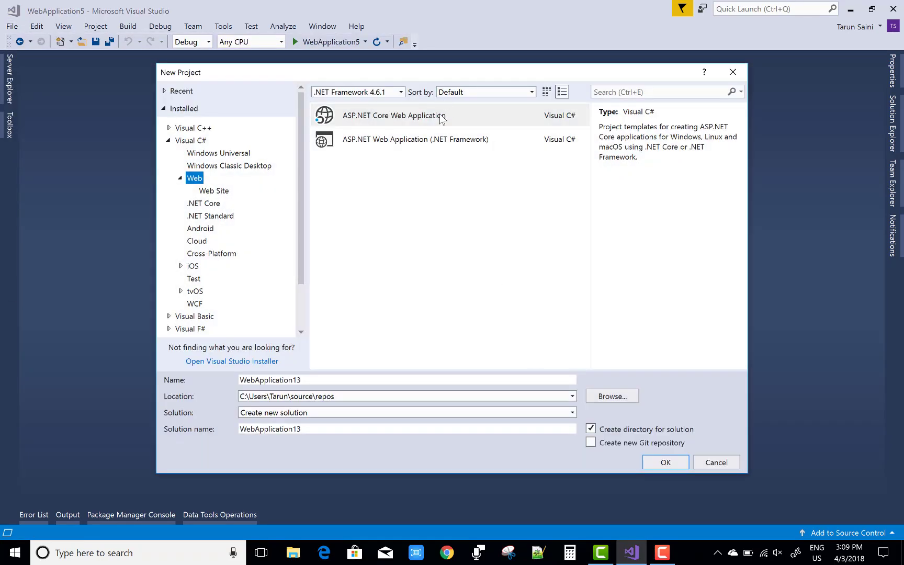
left_click(441, 120)
left_click(398, 379)
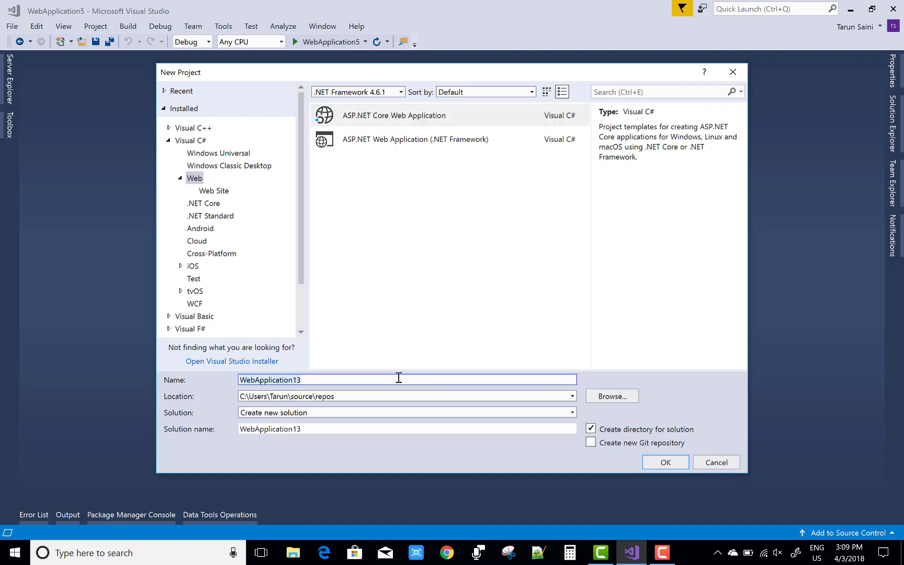
type("nestedlayout")
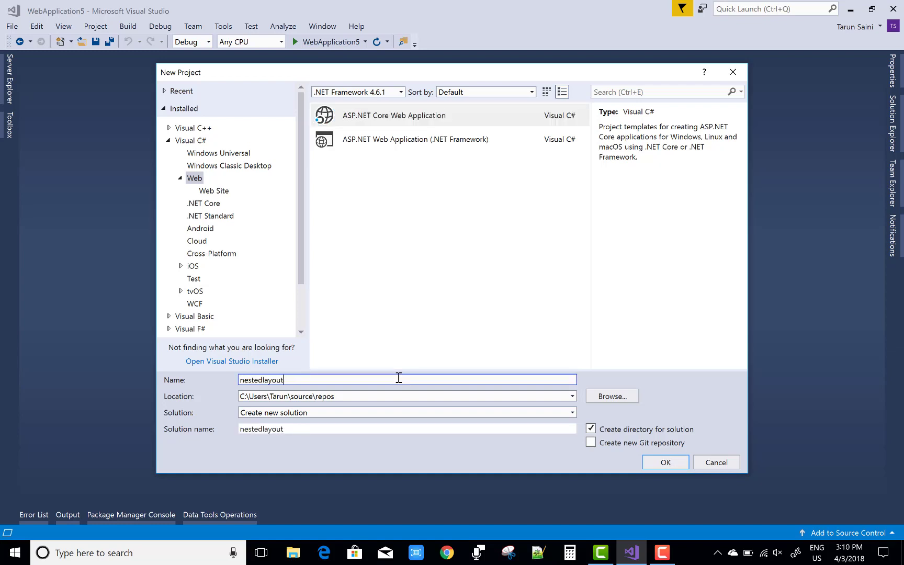
key("Return")
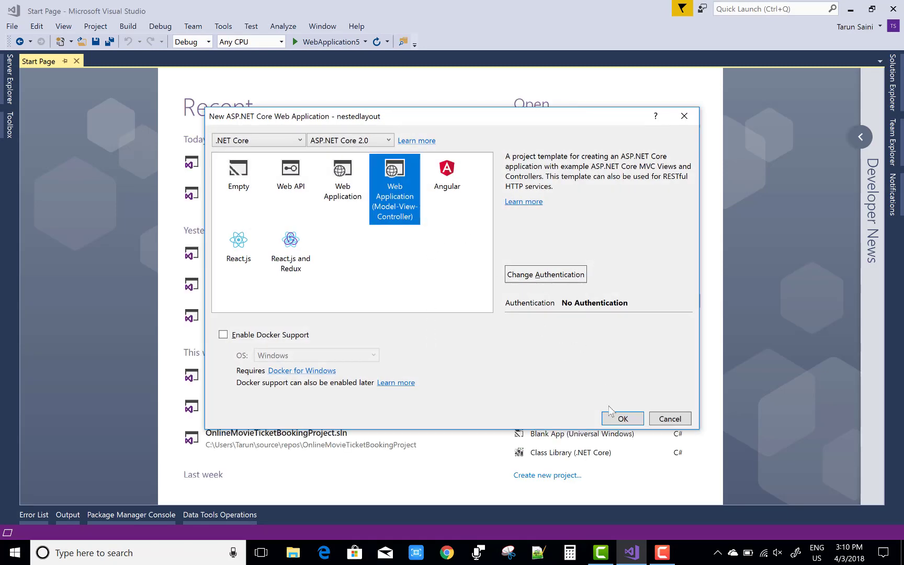
left_click(620, 420)
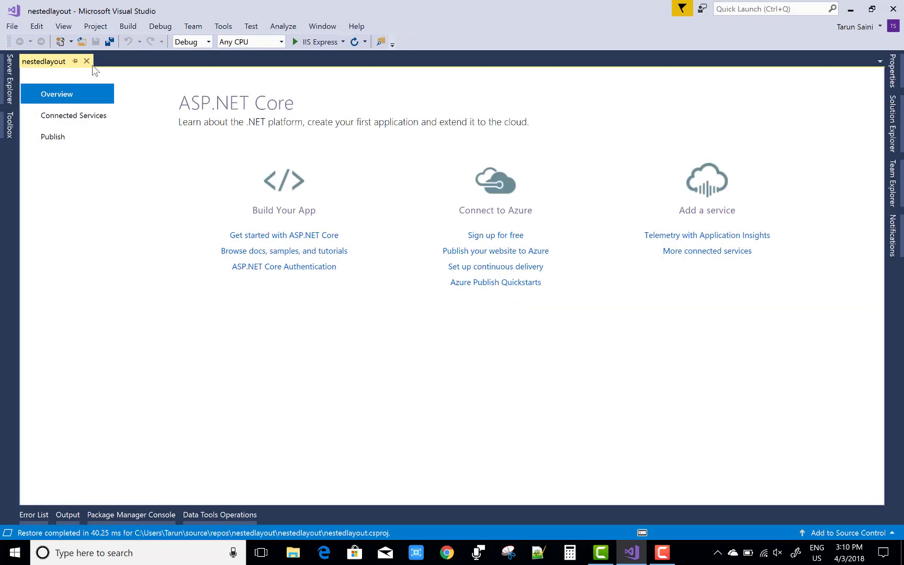
- Dock Solution Explorer and open Views/Shared/_Layout.cshtml for review
left_click(92, 65)
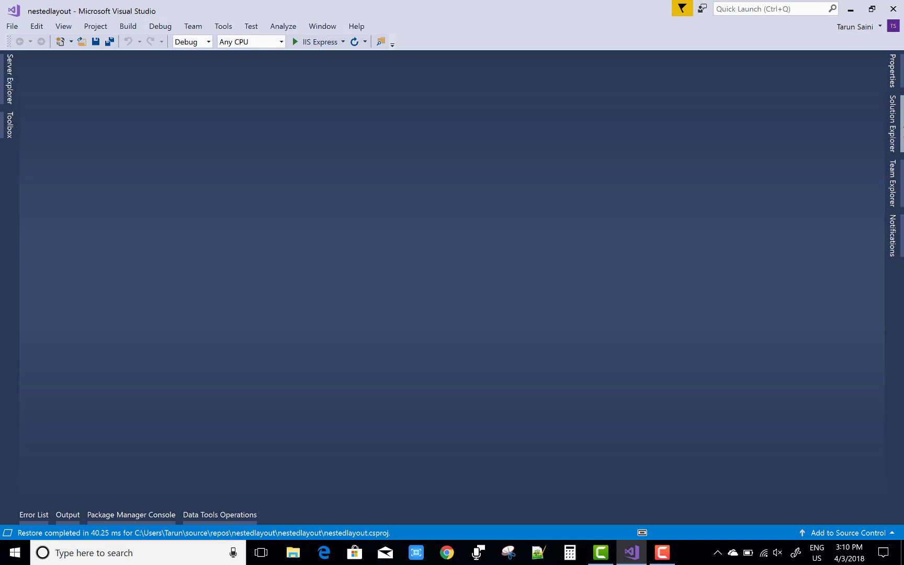
left_click(892, 124)
left_click(873, 65)
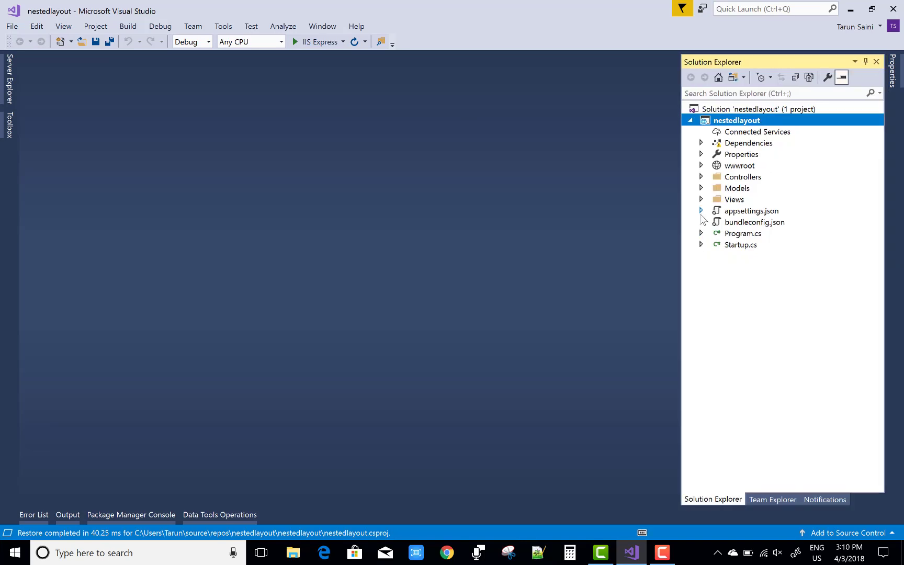
left_click(700, 199)
left_click(711, 222)
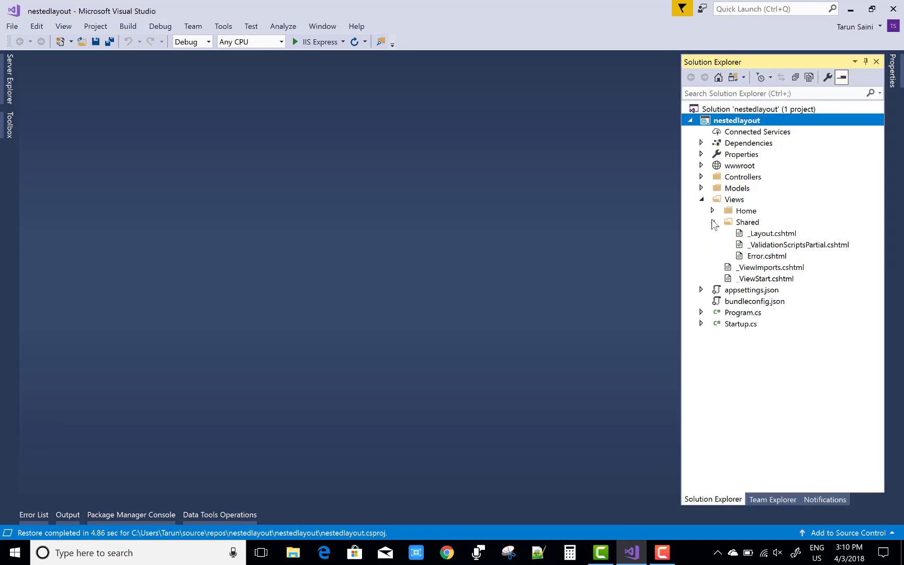
double_click(772, 233)
scroll(323, 258, "down", 10)
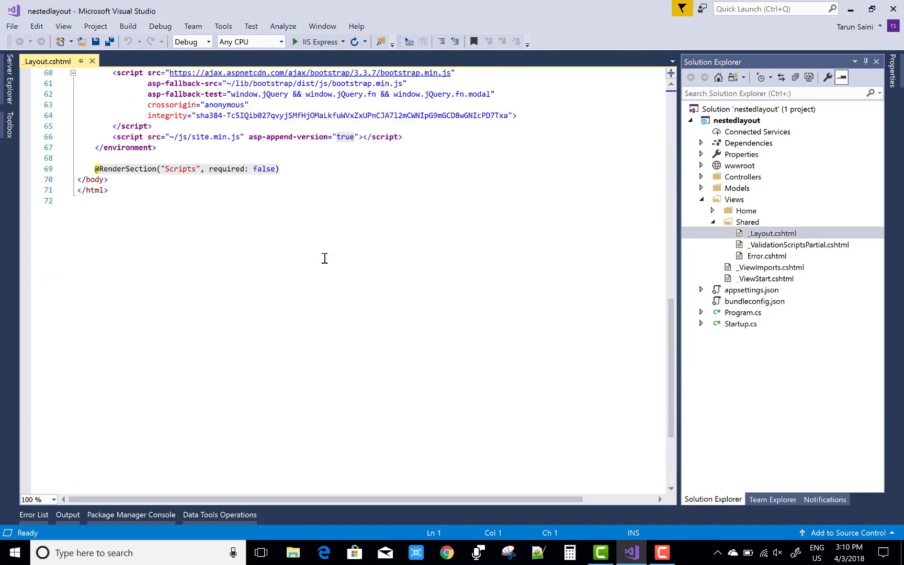
scroll(324, 257, "up", 15)
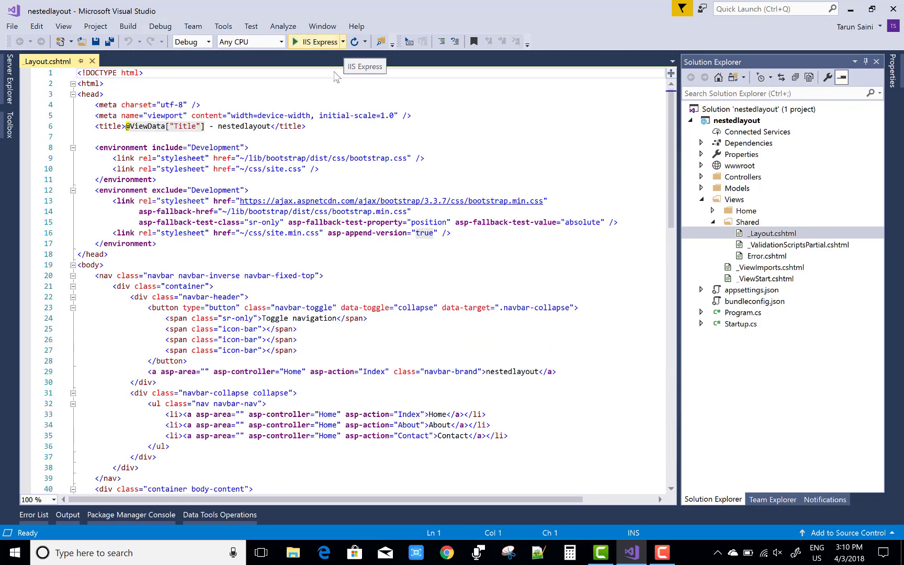
- Run the site with nestedlayout selected as the run target
left_click(343, 42)
left_click(329, 84)
left_click(322, 42)
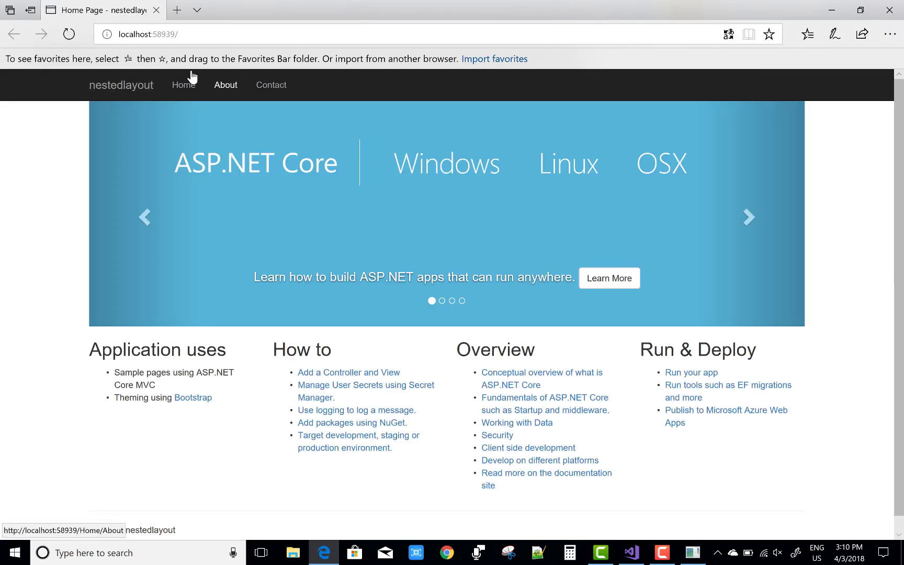
- View the site's About page in Edge, then close the browser
left_click(225, 85)
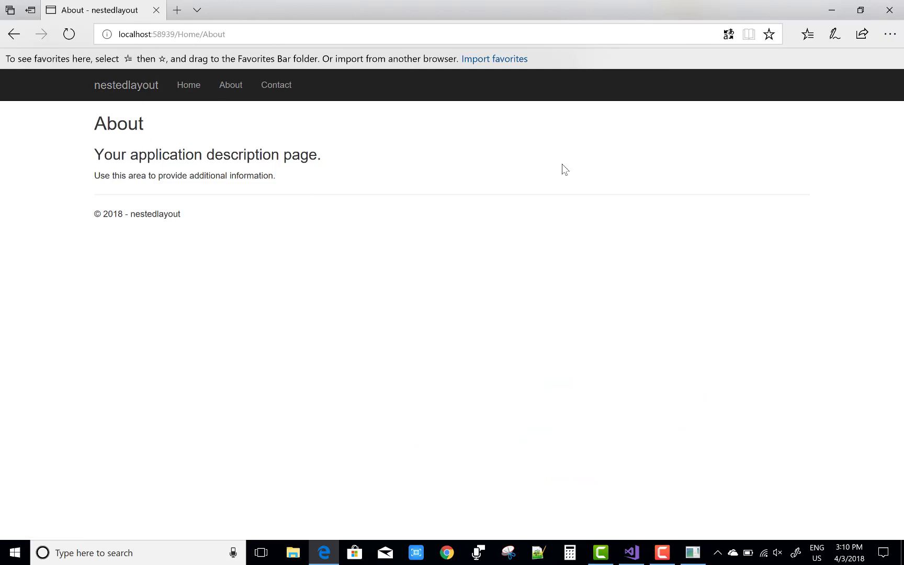
left_click(889, 10)
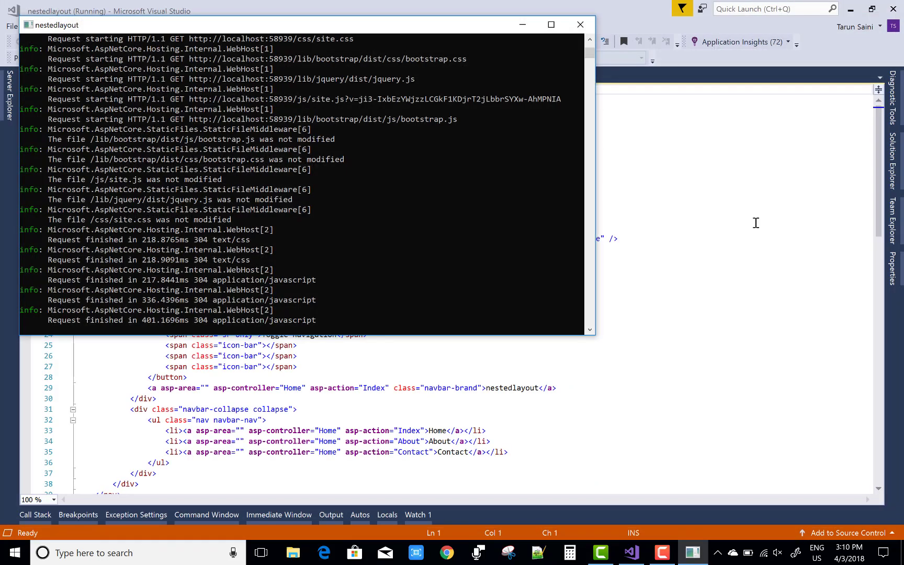
- Stop the running site and add a new folder Default under Views
left_click(580, 24)
left_click(713, 222)
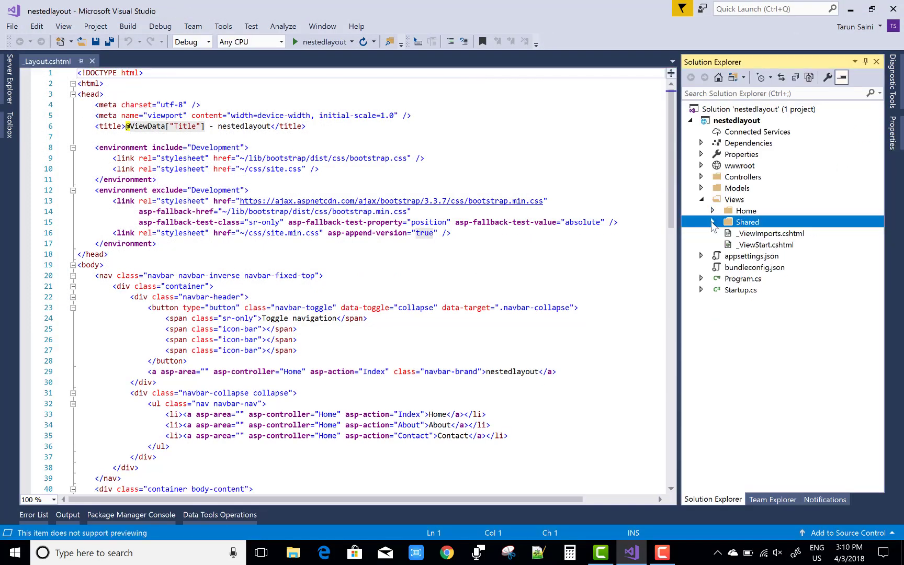
right_click(735, 200)
mouse_move(558, 238)
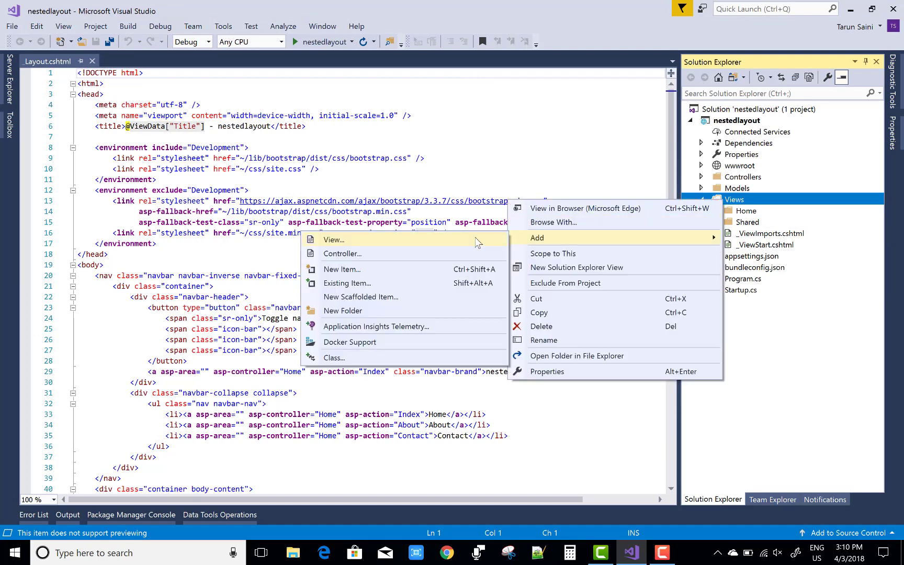
left_click(376, 313)
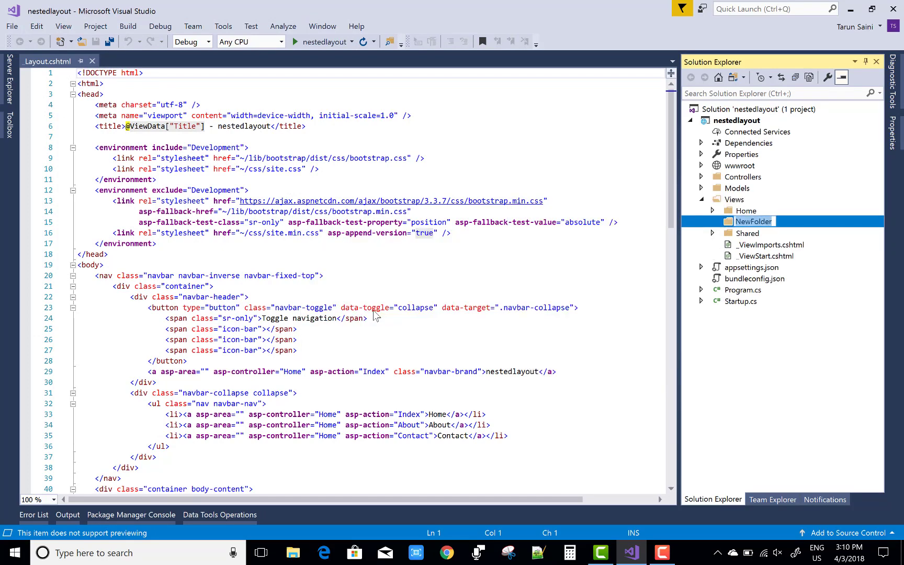
type("Default")
key("Return")
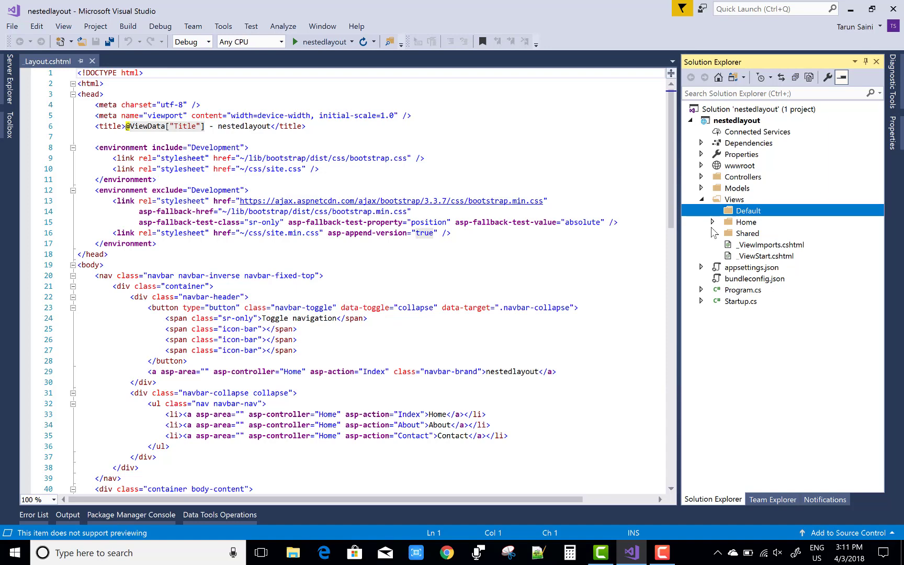
- Add an MVC View Layout Page named DefaultLayout.cshtml to the Default folder
right_click(745, 212)
mouse_move(552, 249)
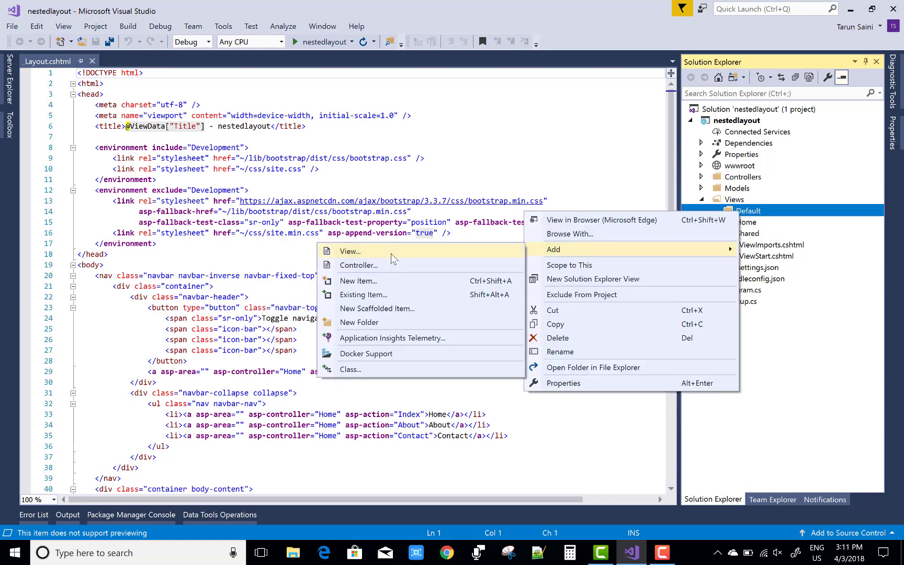
left_click(381, 280)
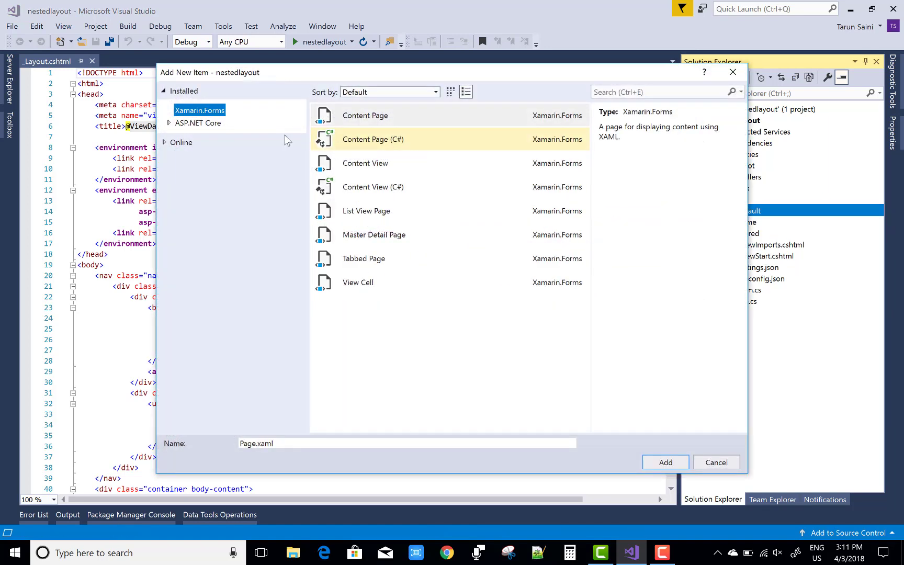
left_click(197, 123)
left_click(169, 123)
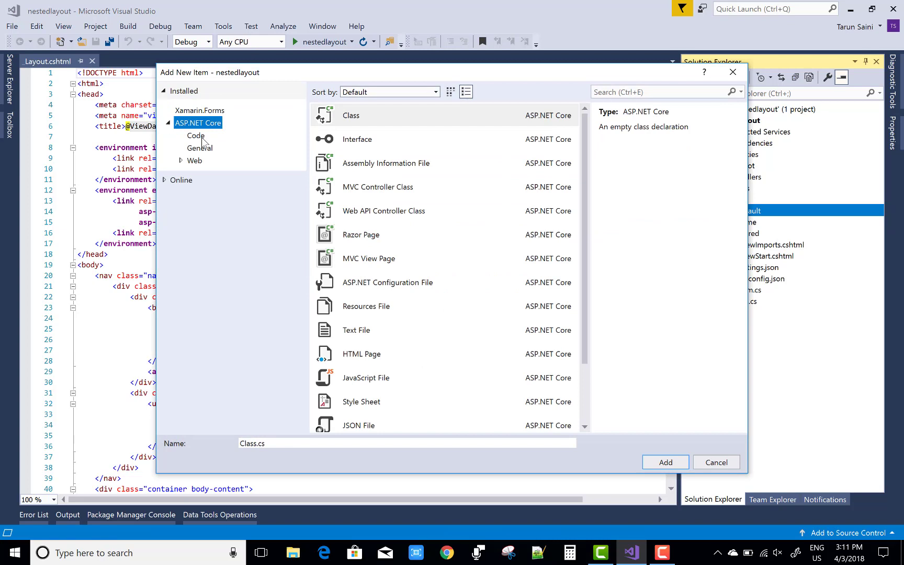
left_click(198, 148)
left_click(194, 160)
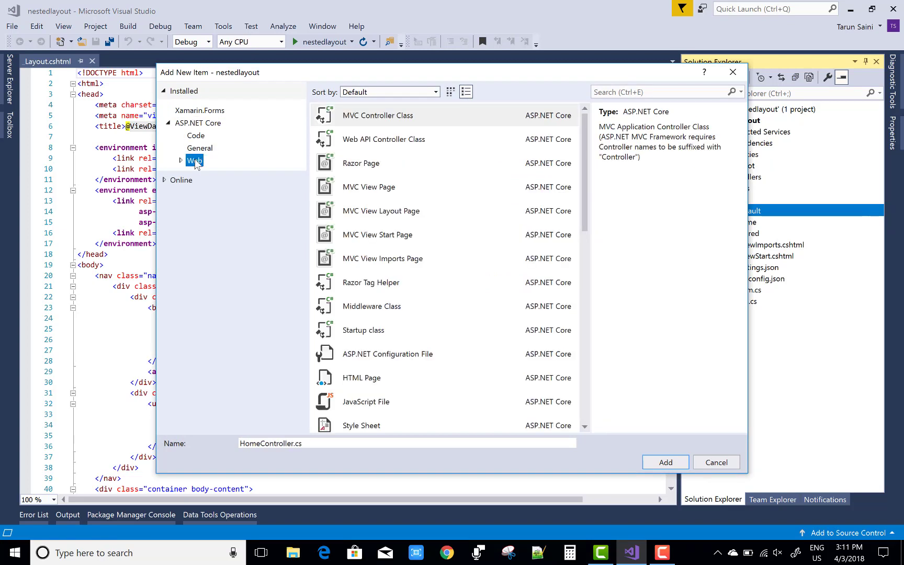
left_click(364, 217)
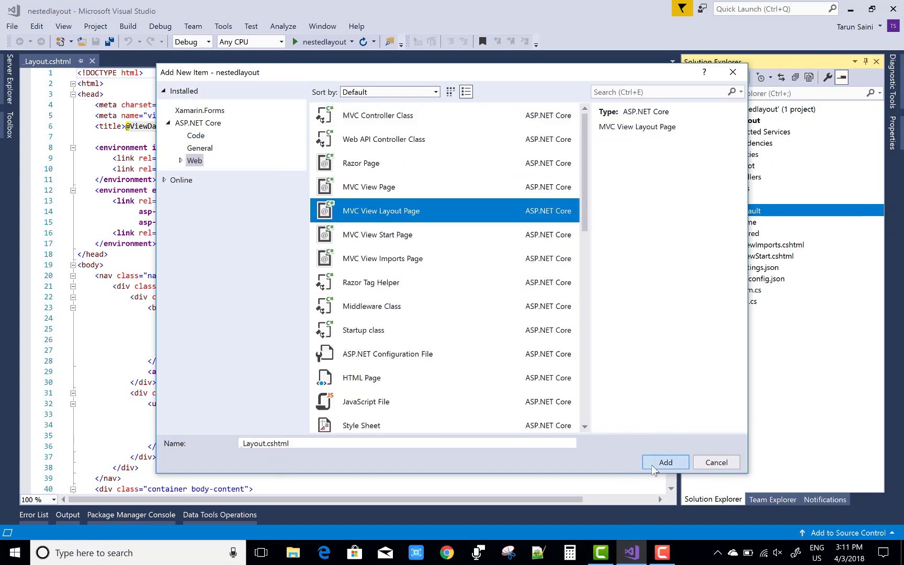
left_click(243, 444)
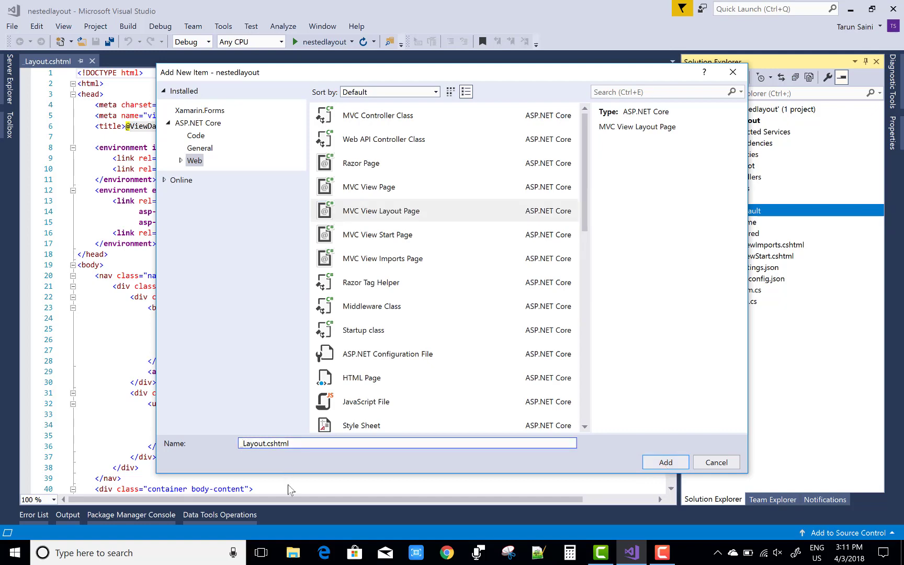
type("Default")
key("Return")
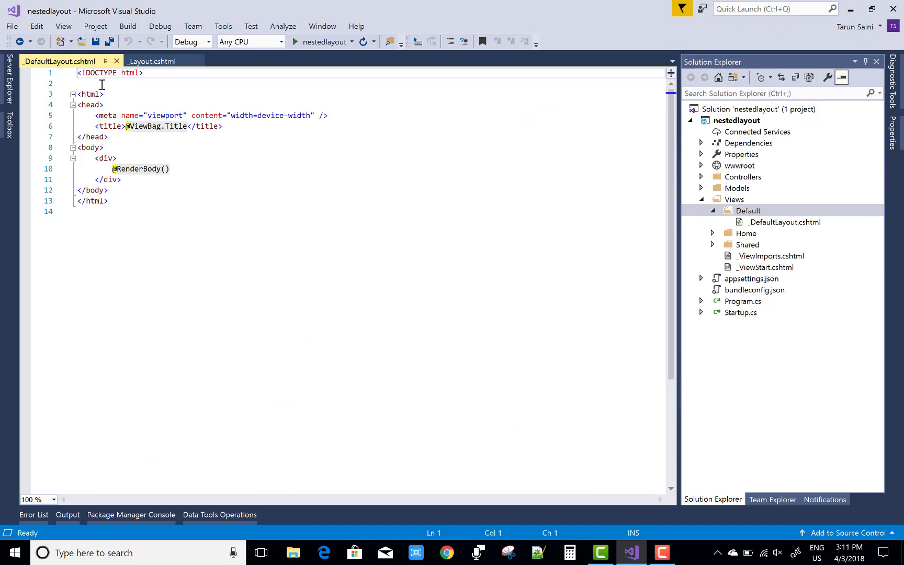
- Replace the DOCTYPE with a code block setting Layout = "~/Shared/_Layout.cshtml" and save
key("shift+End")
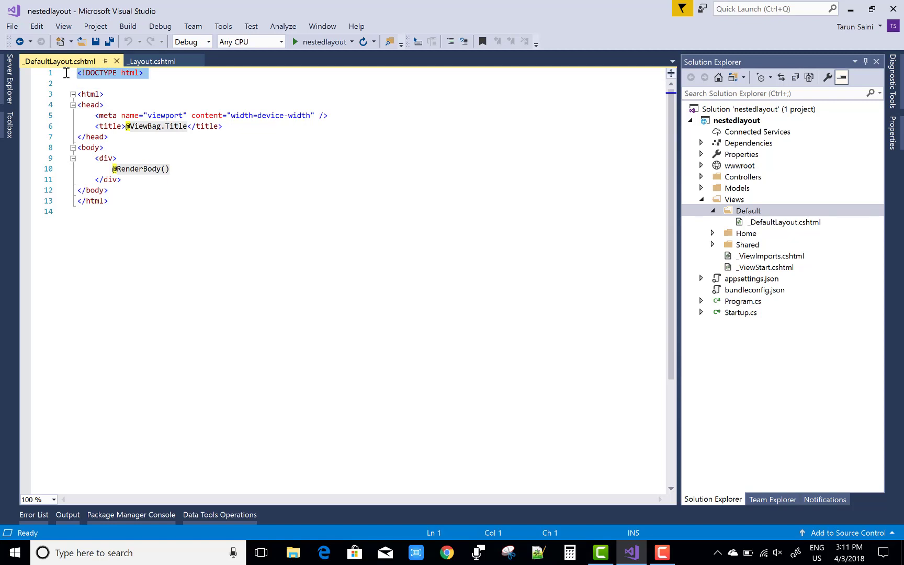
key("Delete")
key("Down")
type("{")
key("Return")
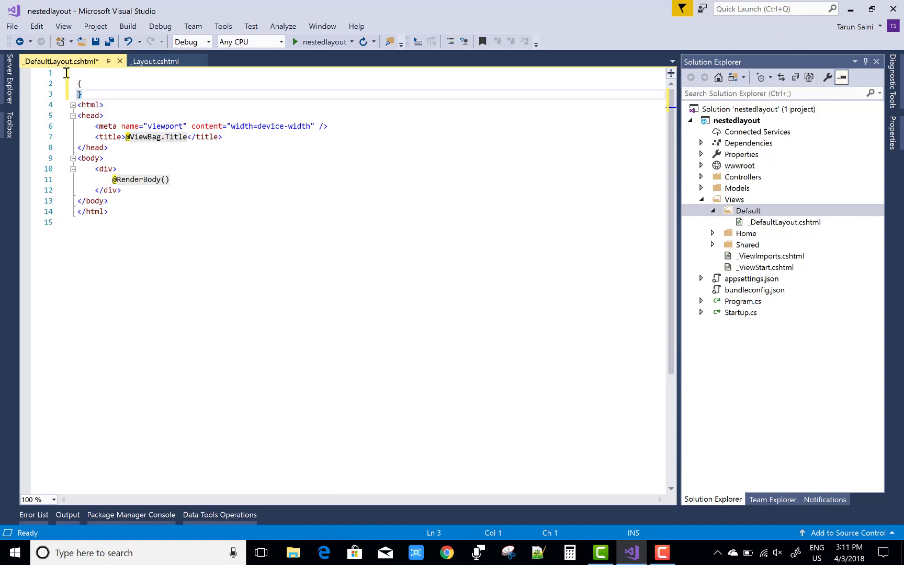
key("Up")
type("@")
key("End")
key("Return")
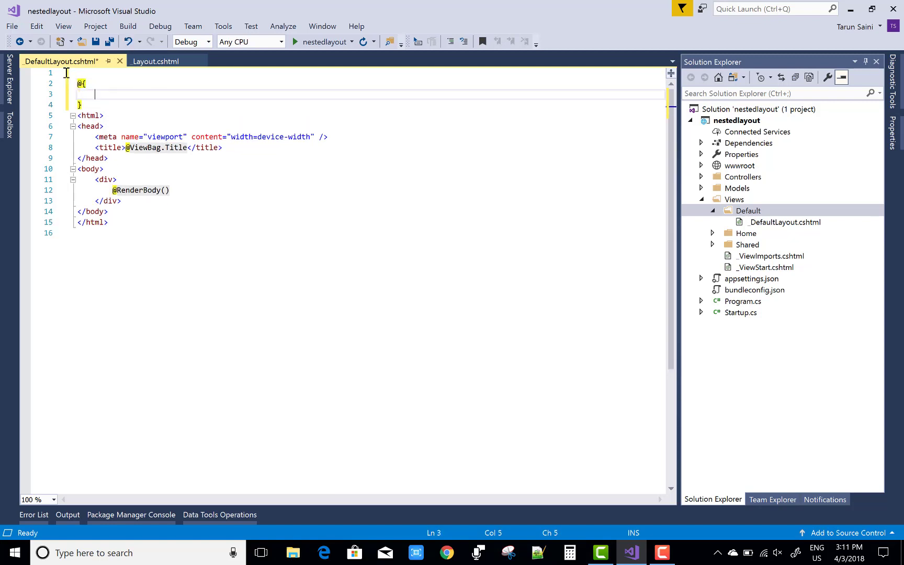
type("Layout")
key("Escape")
type("\"~")
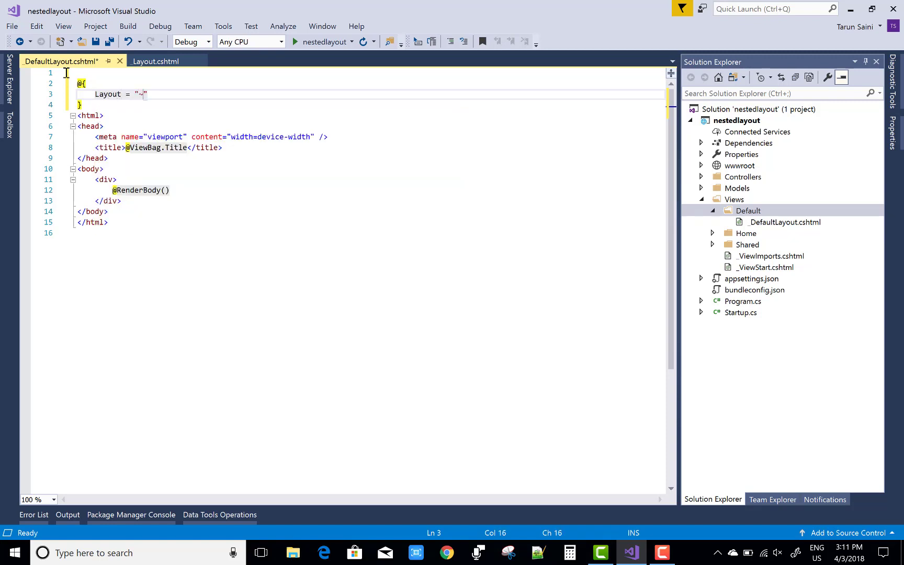
type("/")
type("Shar")
type("ed/")
left_click(711, 244)
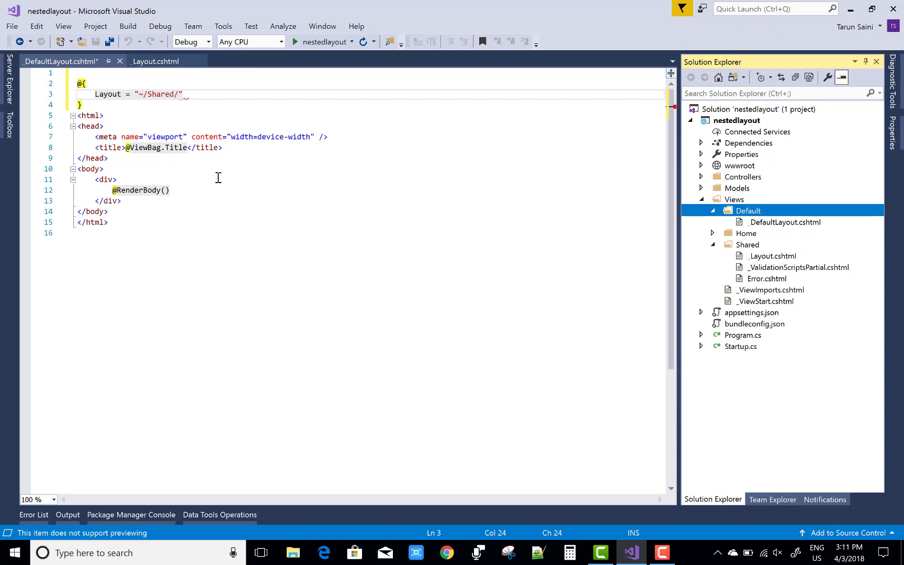
left_click(180, 94)
type("_layout")
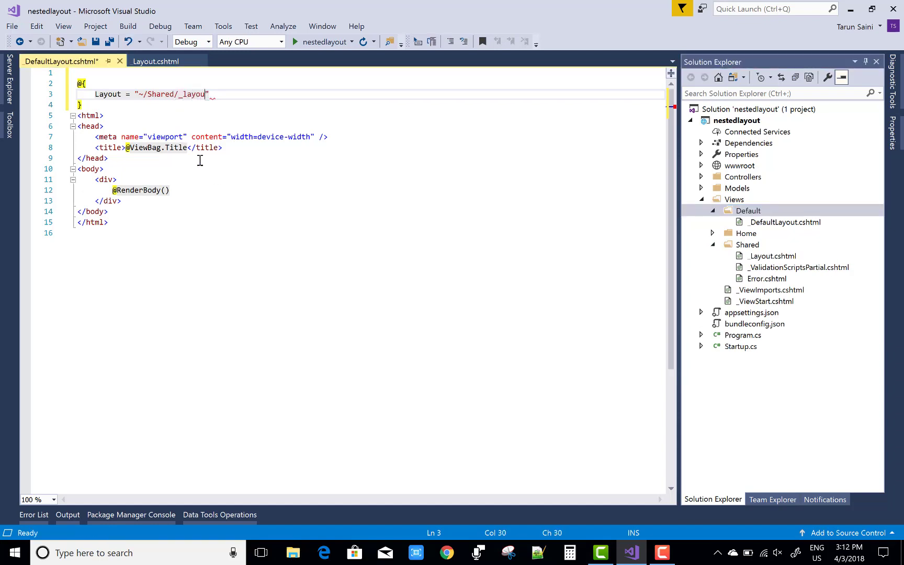
key("BackSpace")
key("BackSpace")
key("BackSpace")
type("Layout.")
type("cshtml\"")
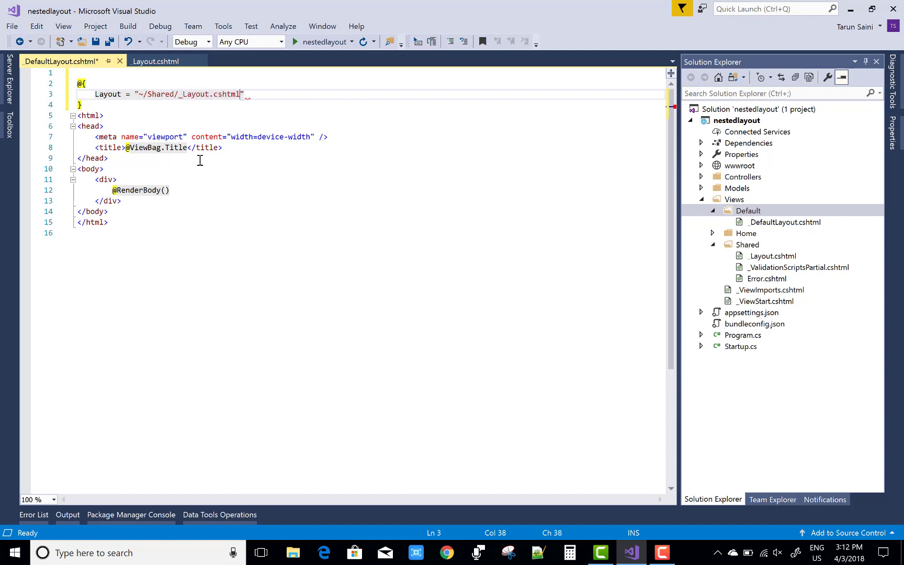
type(";")
left_click(155, 126)
key("ctrl+s")
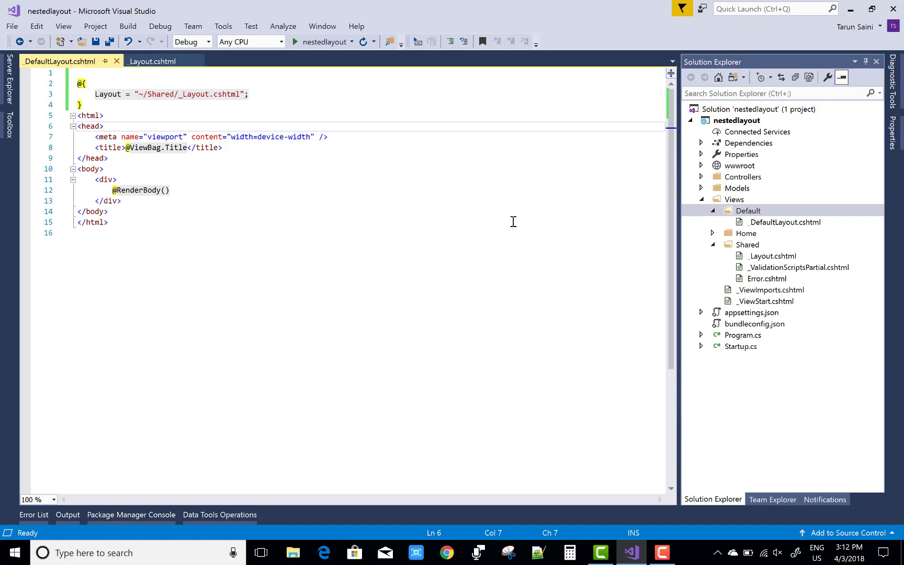
- Add a <div id="sidebar" class="container"> inside the body
left_click(111, 170)
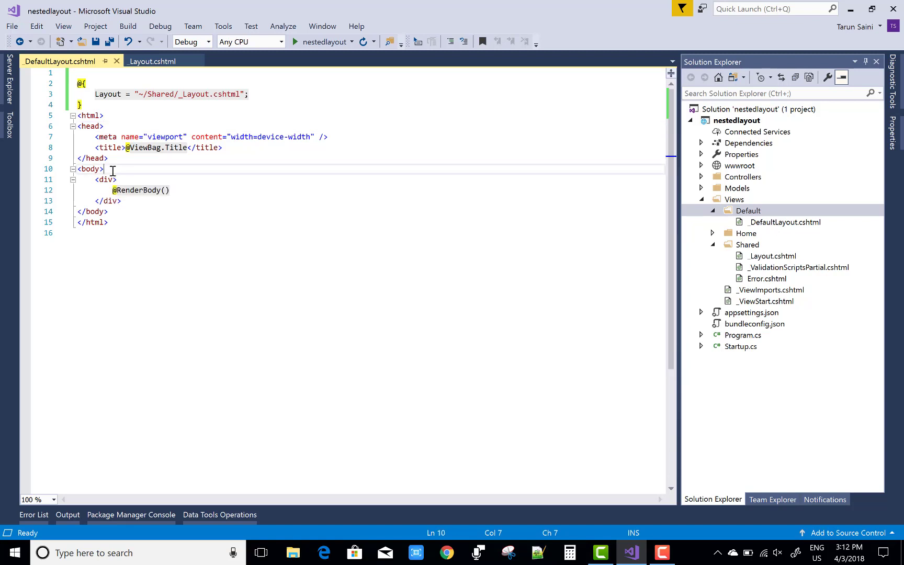
key("Return")
type("<")
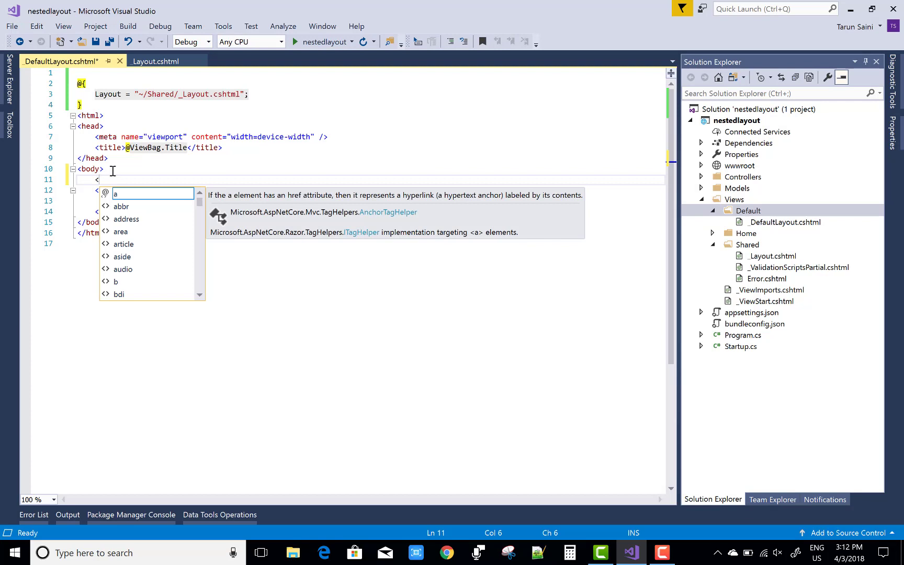
type("div>")
key("Return")
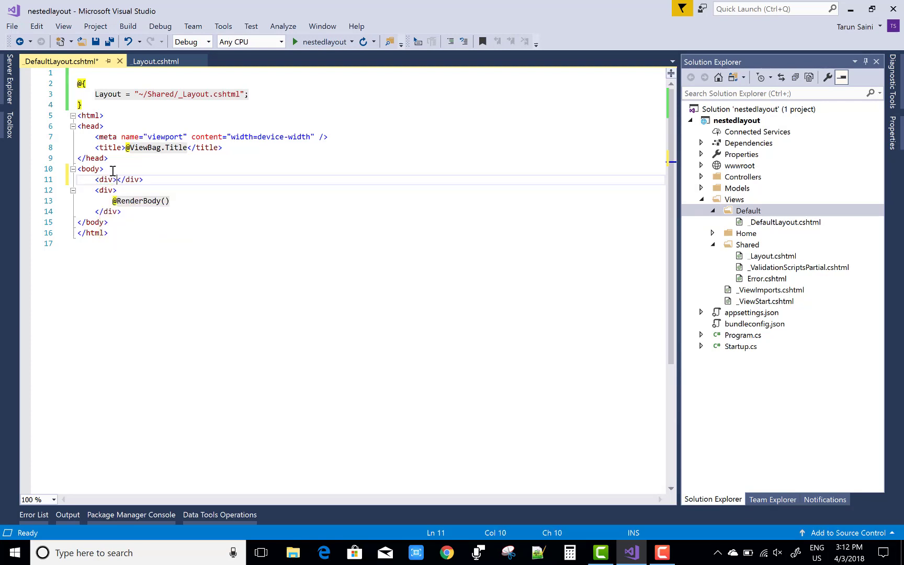
key("Up")
type("class")
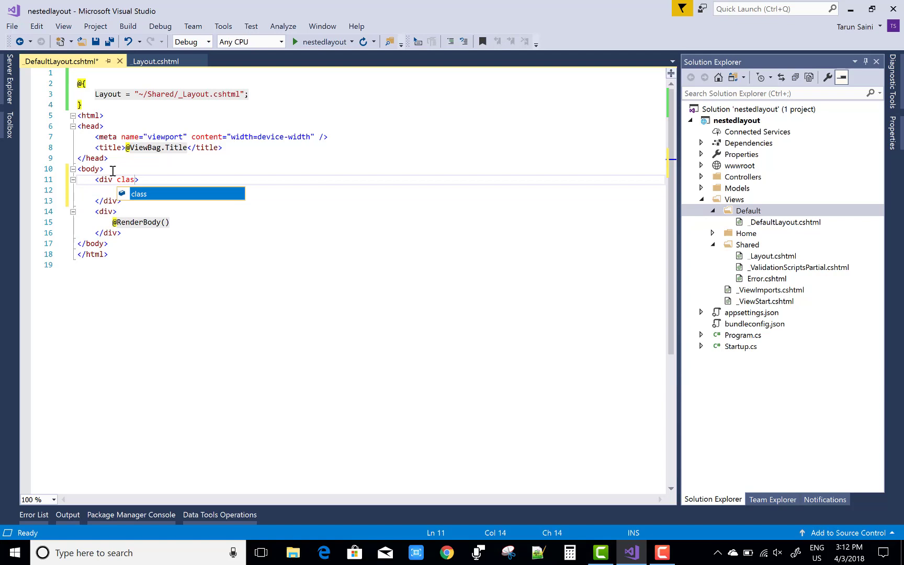
type("=\"container\"")
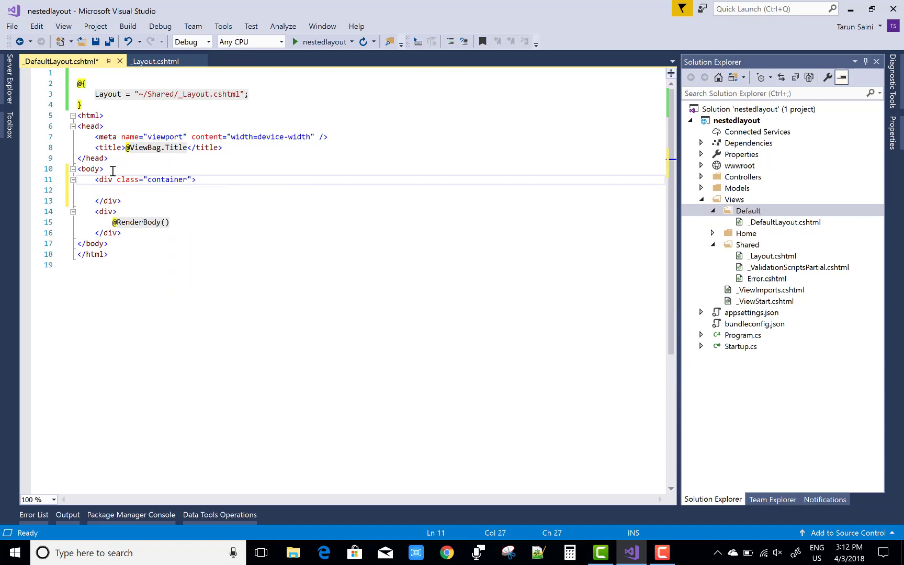
key("Down")
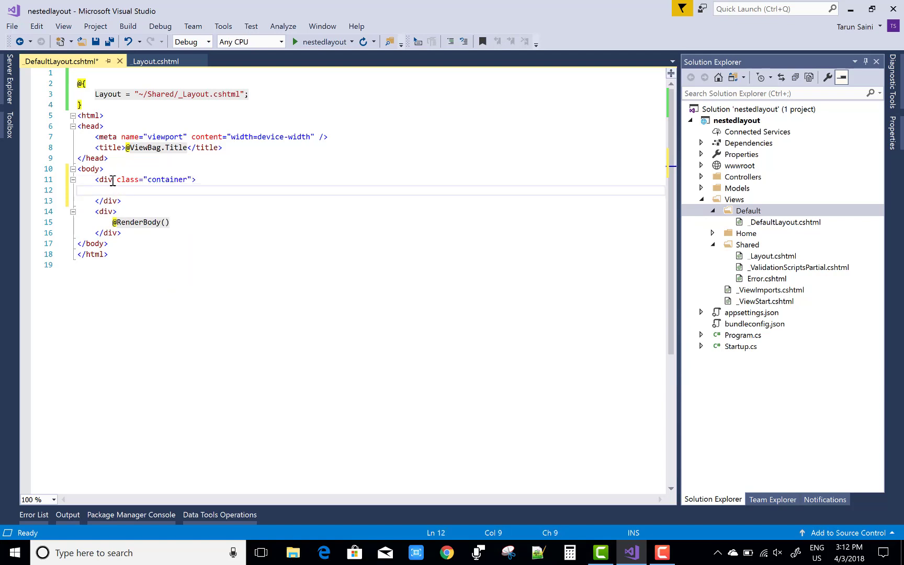
left_click(113, 180)
type("id=\"")
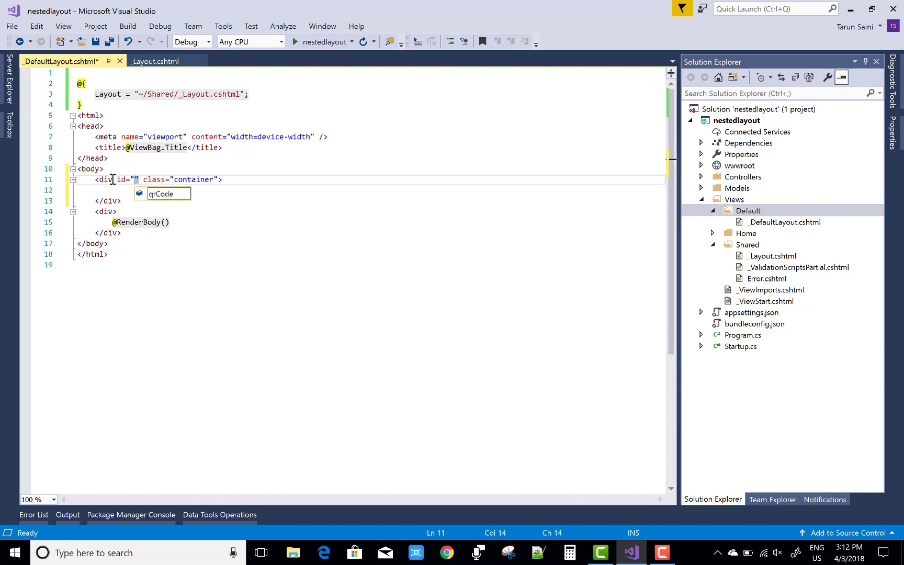
type("sidebar")
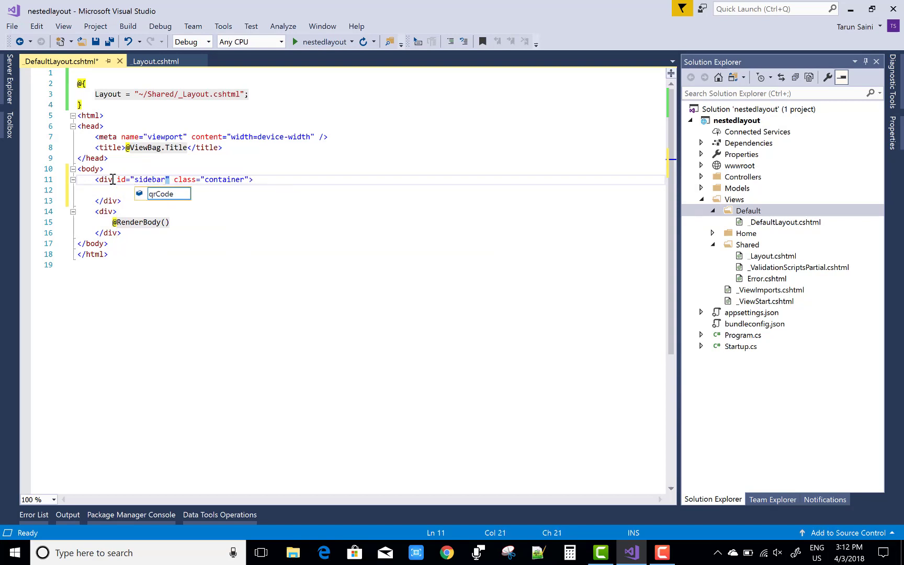
left_click(183, 253)
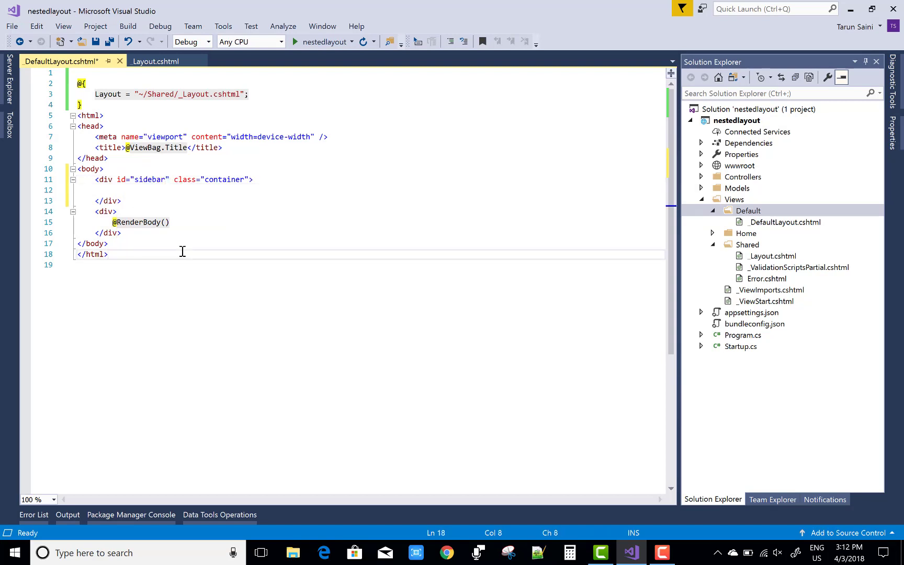
- Give the RenderBody div id="body" and class="container"
left_click(116, 212)
type("id=\"")
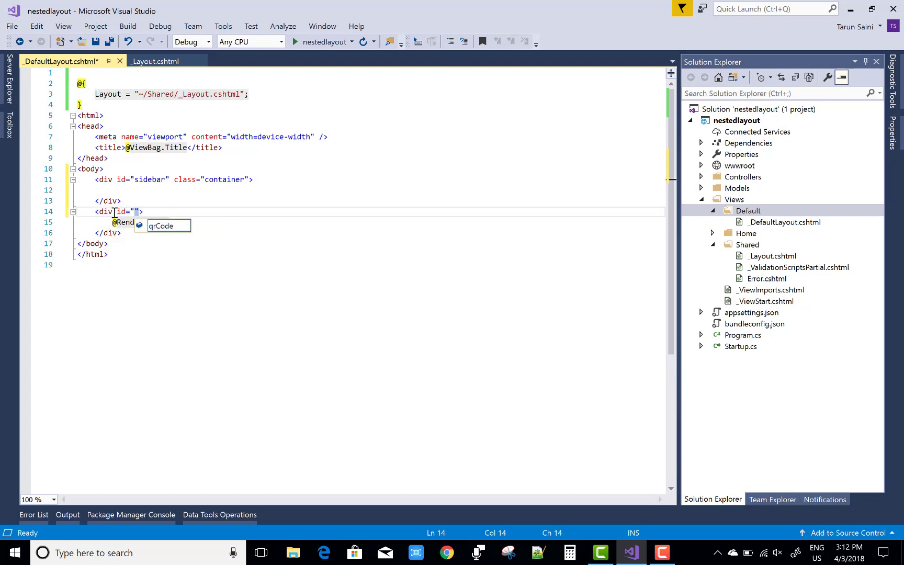
type("ody")
left_click(181, 267)
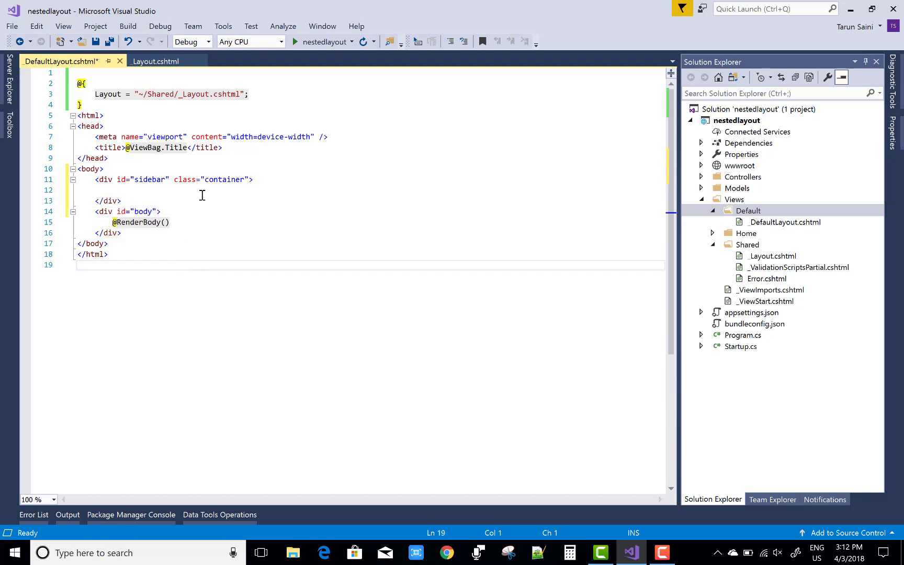
left_click(244, 180)
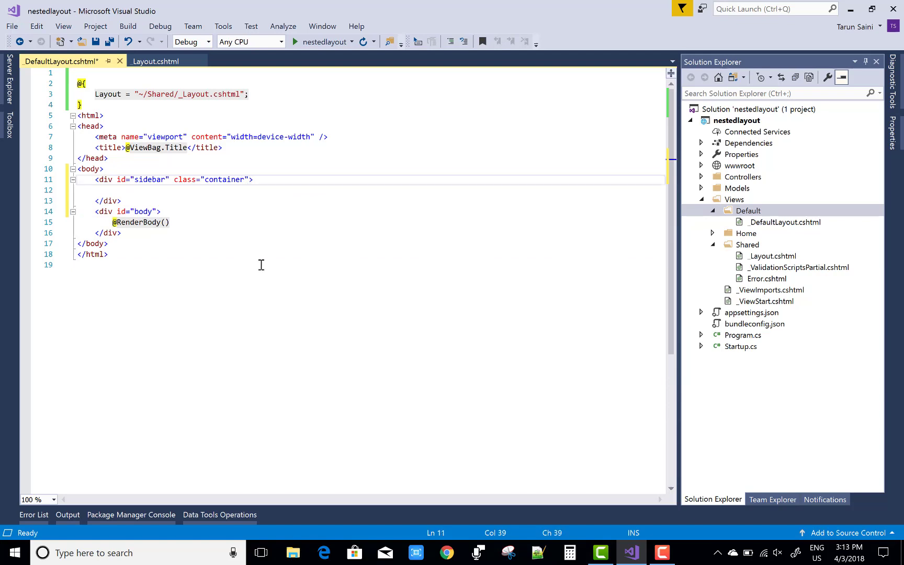
left_click(112, 190)
left_click(158, 211)
type("cl")
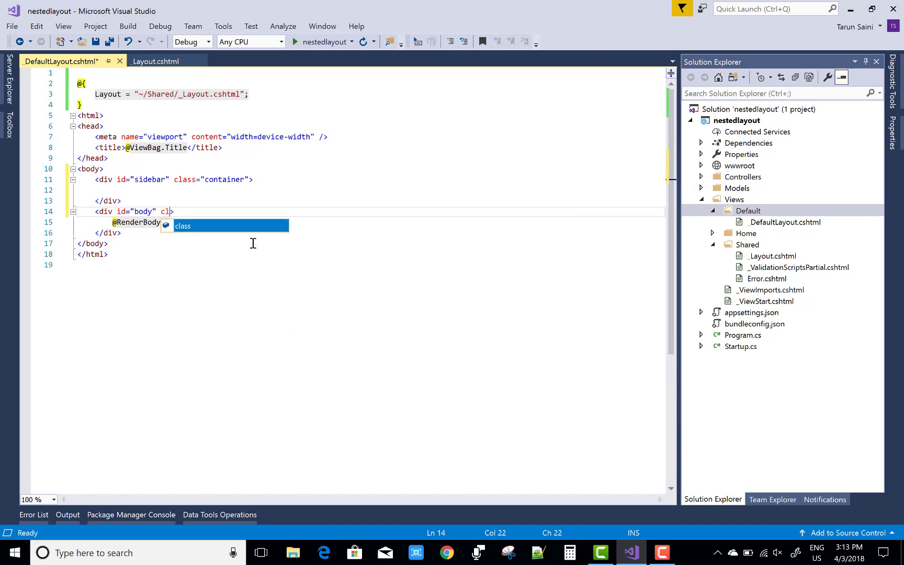
key("Tab")
type("=\"conte")
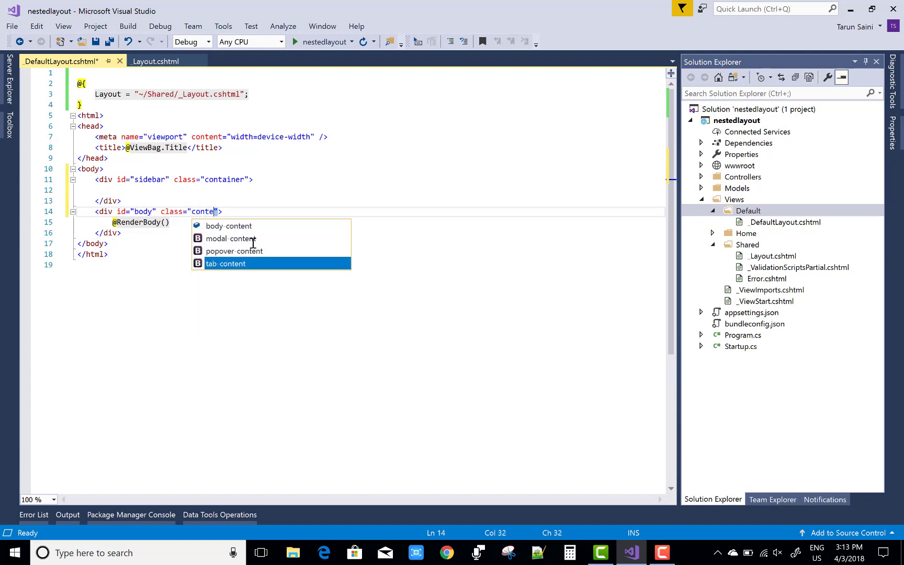
key("BackSpace")
key("Tab")
type("\"")
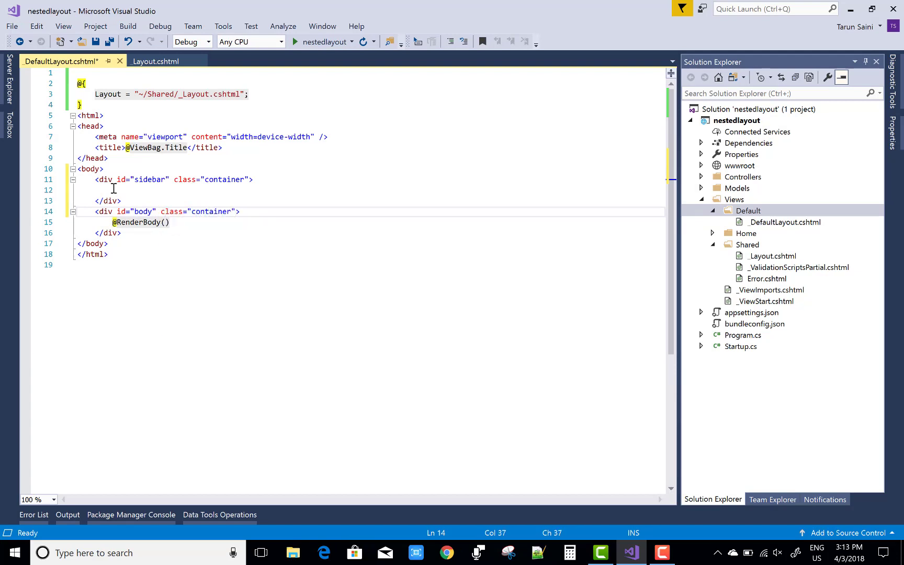
- Nest a <div class="col-md-4"> column inside the sidebar div
left_click(113, 189)
type("<div")
key("Tab")
type(">")
key("Return")
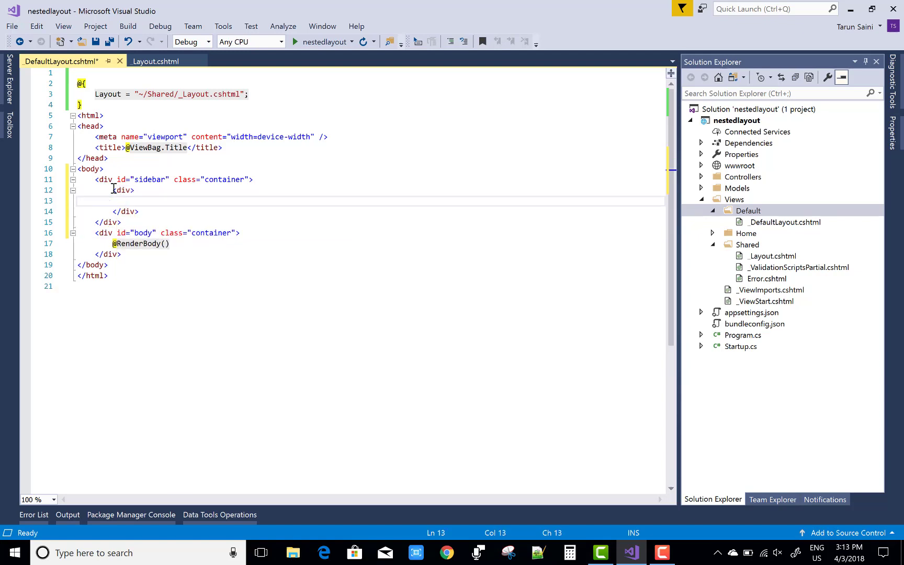
key("Up")
key("End")
key("Left")
type("class=\"")
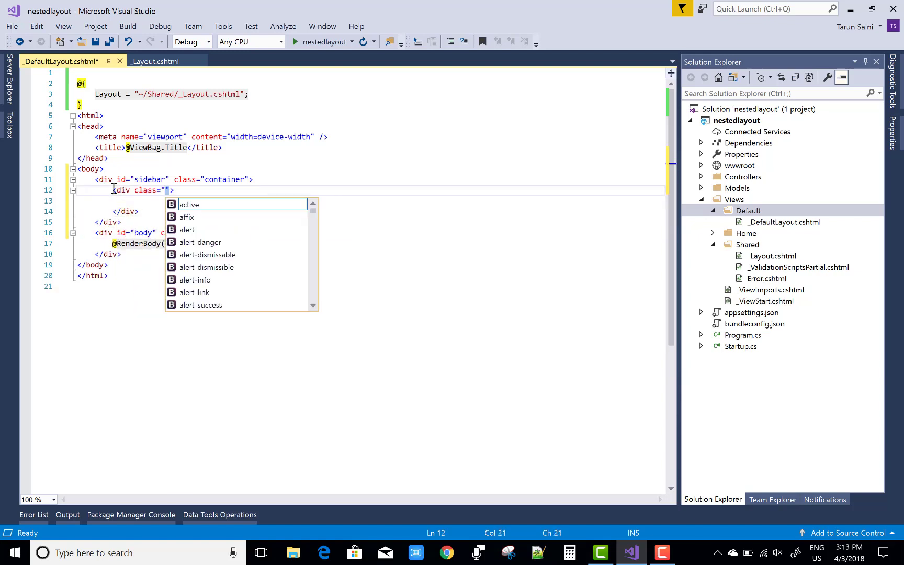
type("col")
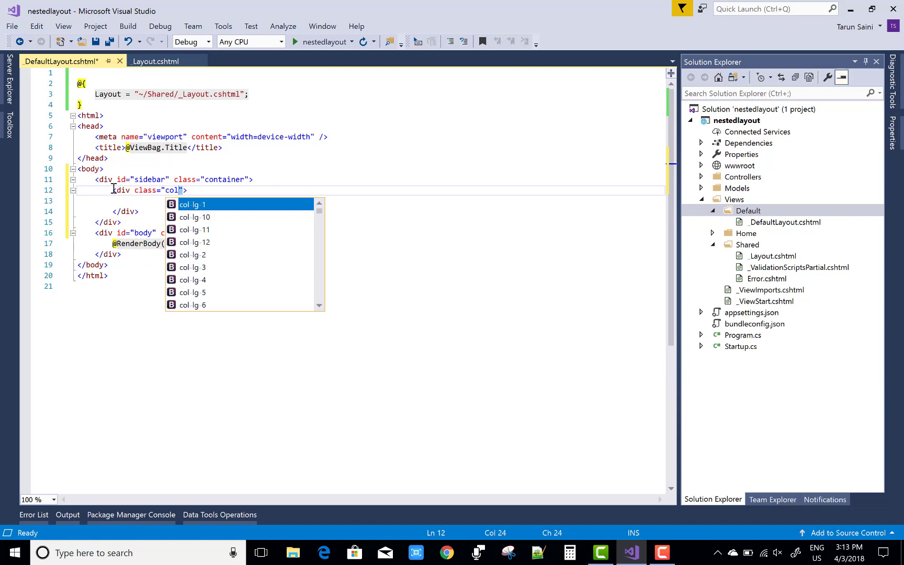
type("-m")
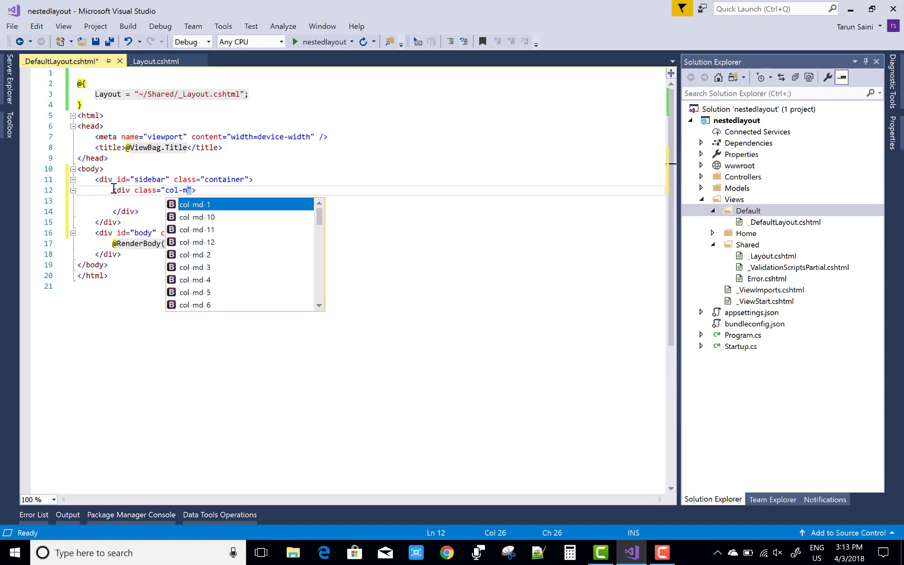
key("Down")
key("Down")
key("Down")
key("Down")
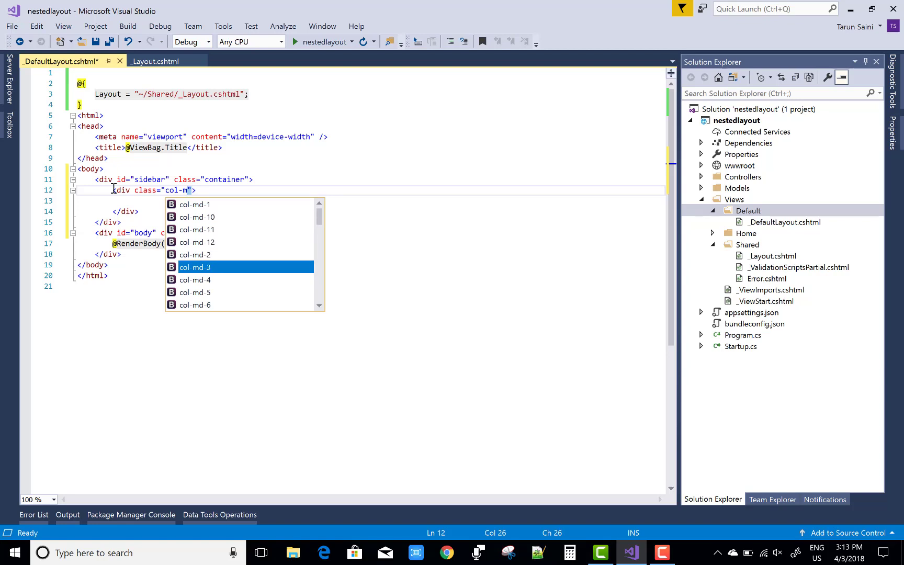
key("Down")
key("Tab")
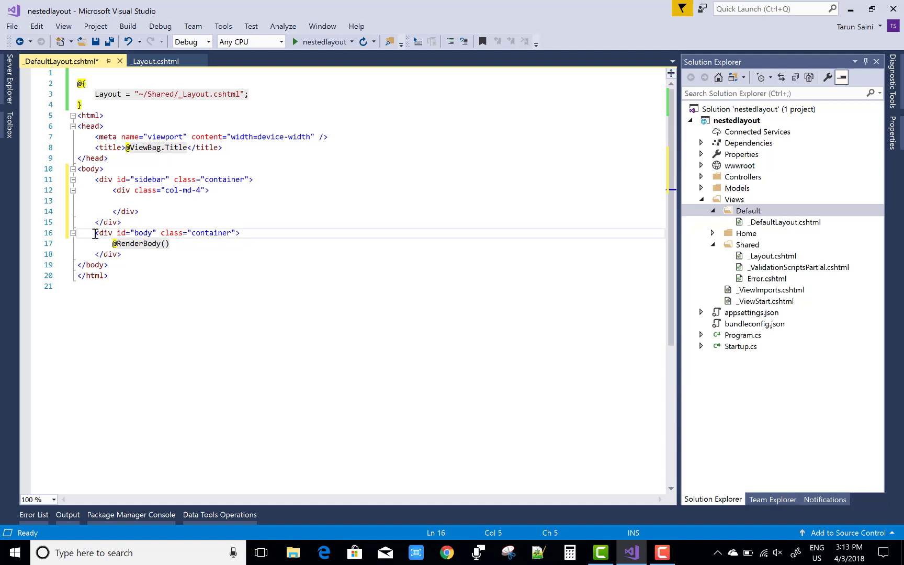
- Move the body div inside the sidebar container and remove its container class
left_click_drag(95, 232, 128, 254)
key("ctrl+x")
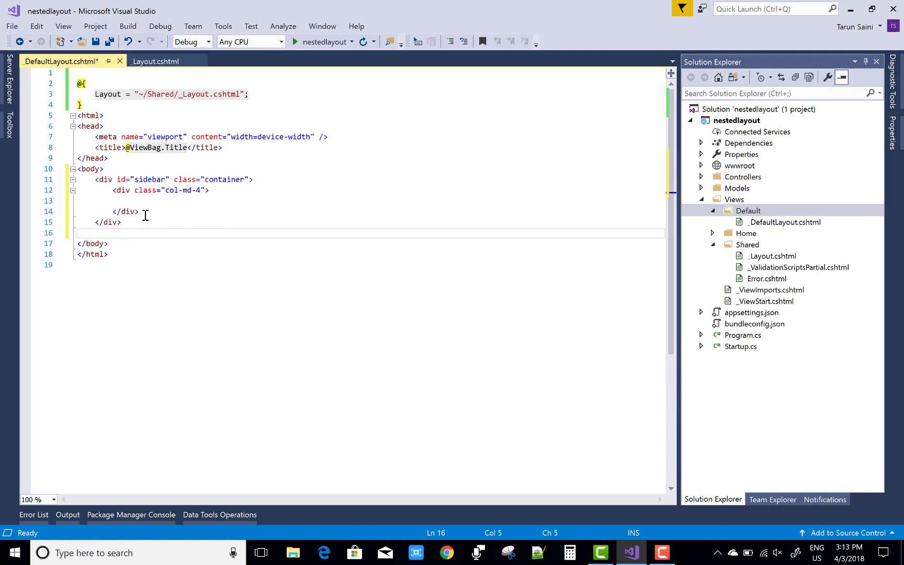
left_click(145, 211)
key("ctrl+v")
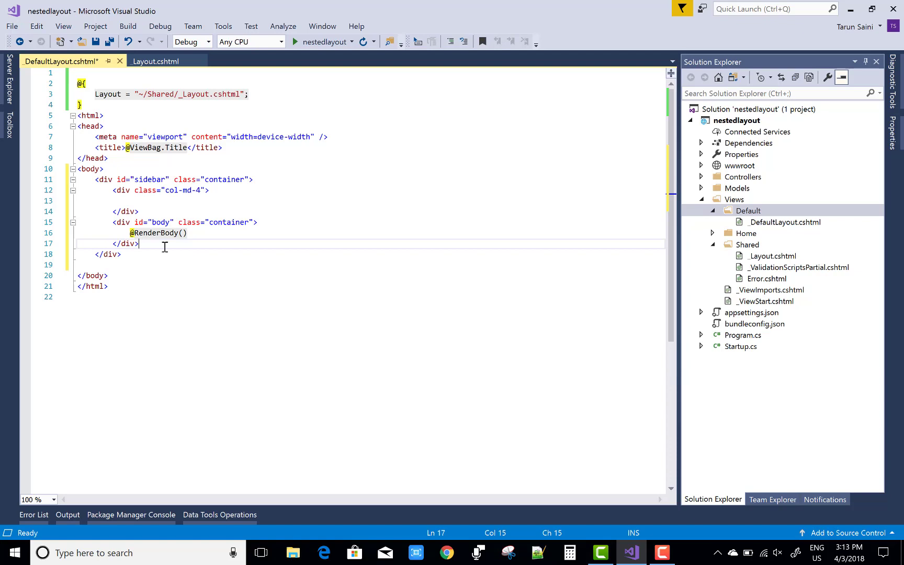
left_click_drag(254, 222, 178, 221)
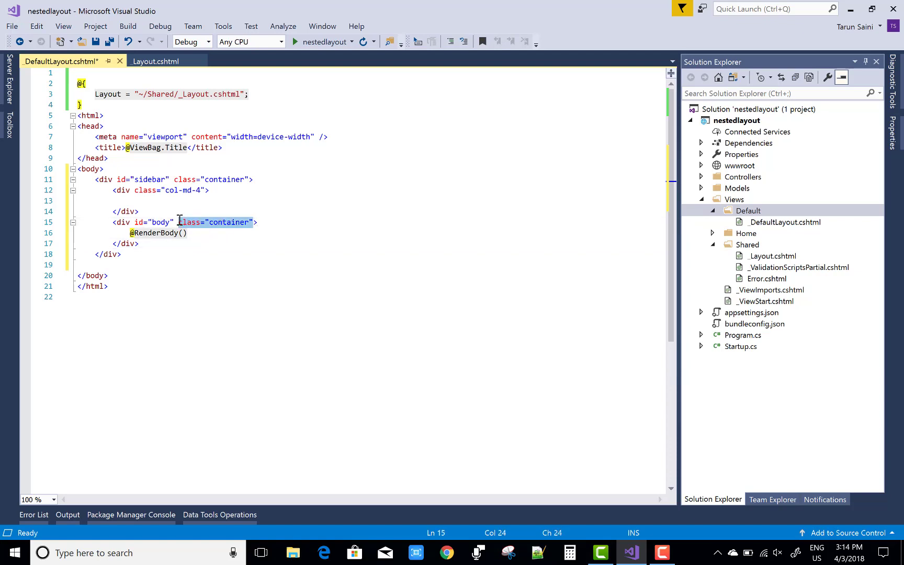
key("BackSpace")
key("BackSpace")
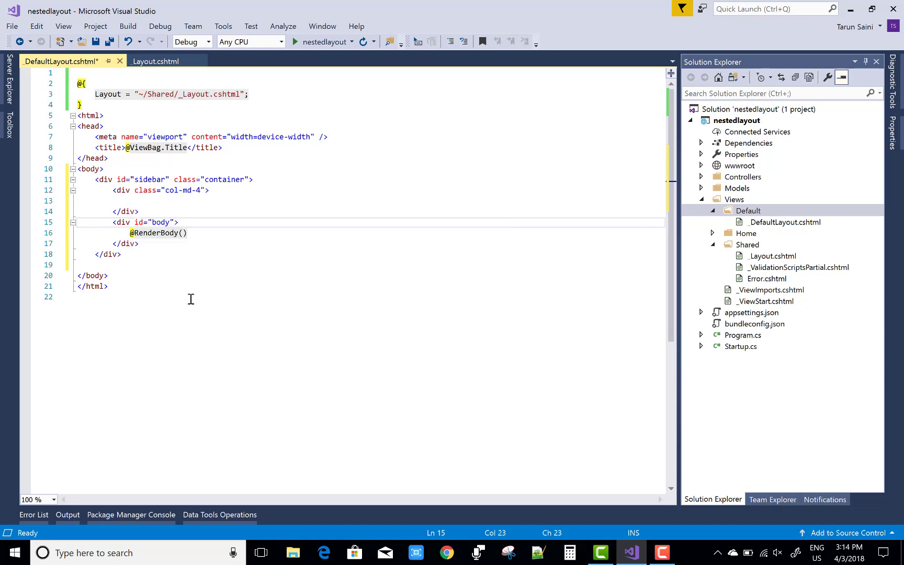
- List 'first hyperlink item' and 'second hyperlink item' lines with <br/> in the column
left_click(131, 200)
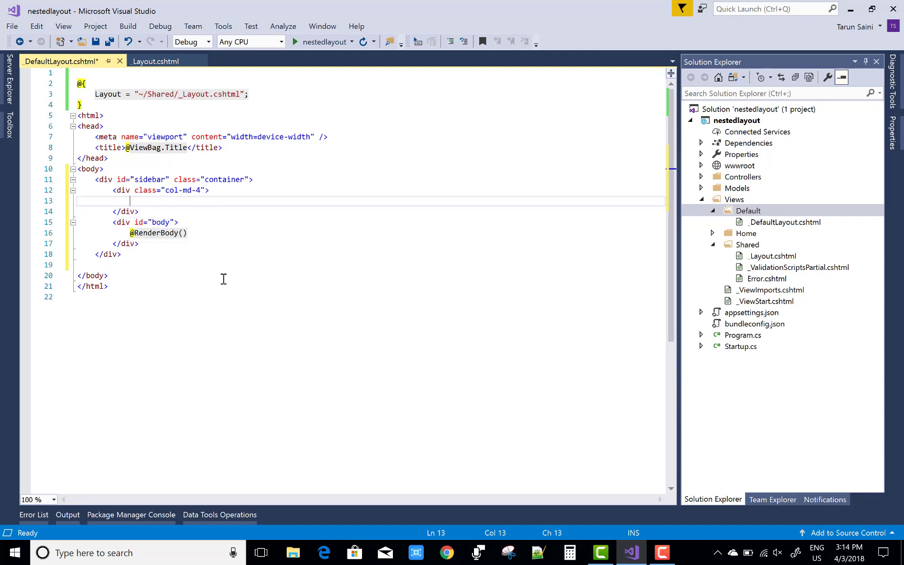
type("first item")
key("Escape")
key("BackSpace")
key("BackSpace")
type("h")
type("perlink item")
type("<br/>")
key("Return")
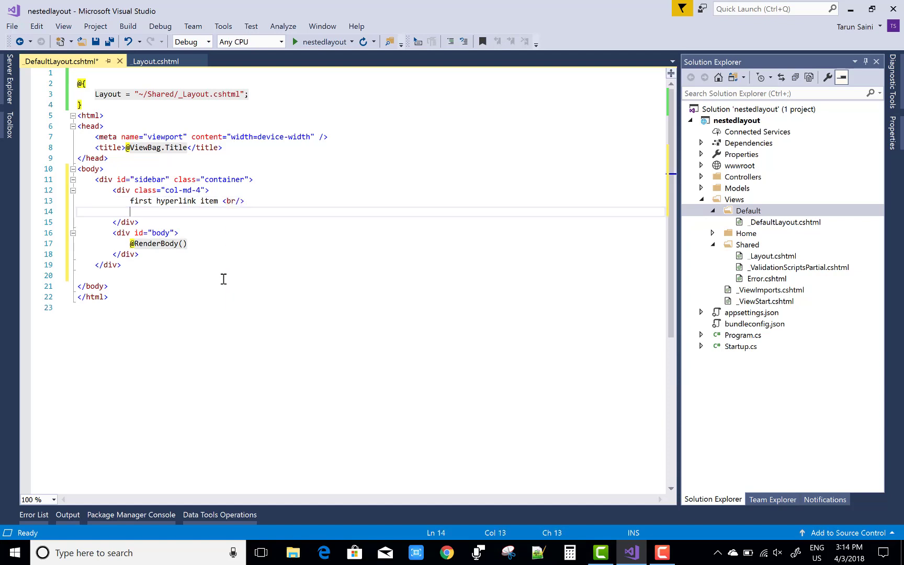
type("second hyper")
type("link item<br")
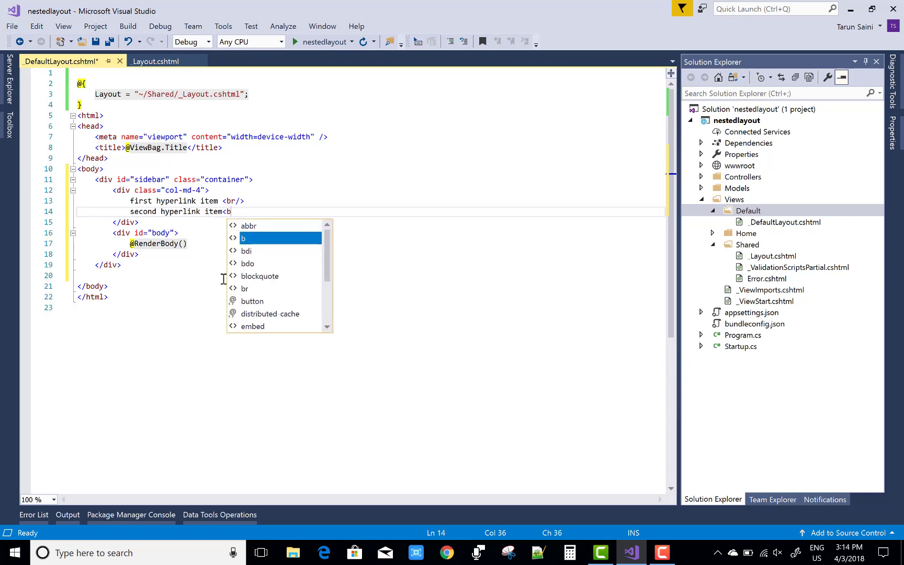
type("/>")
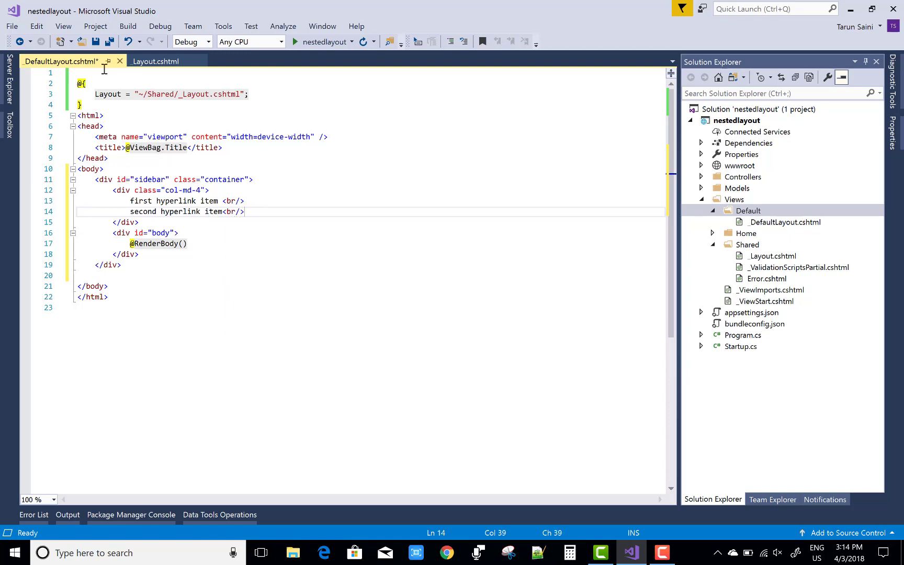
- Save the default layout and close both layout files
left_click(95, 41)
left_click(119, 60)
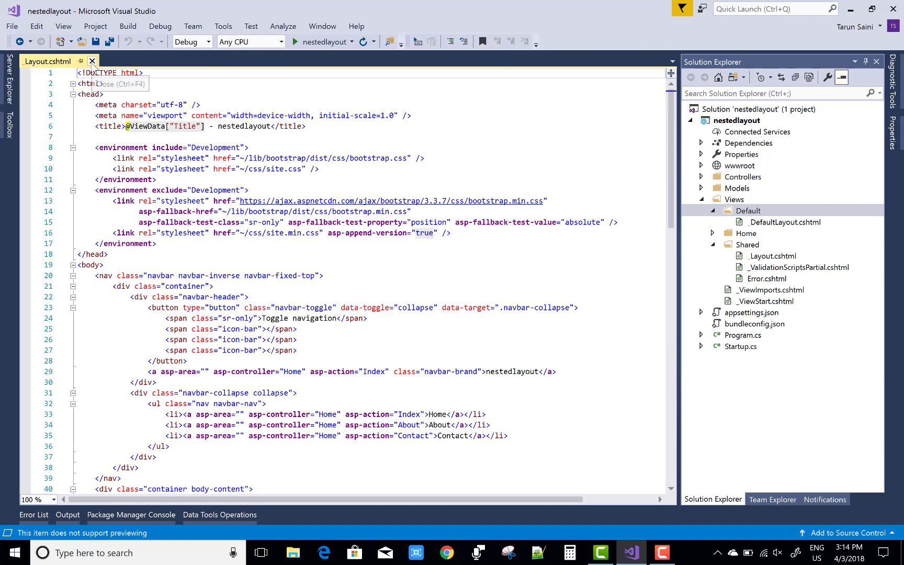
left_click(92, 61)
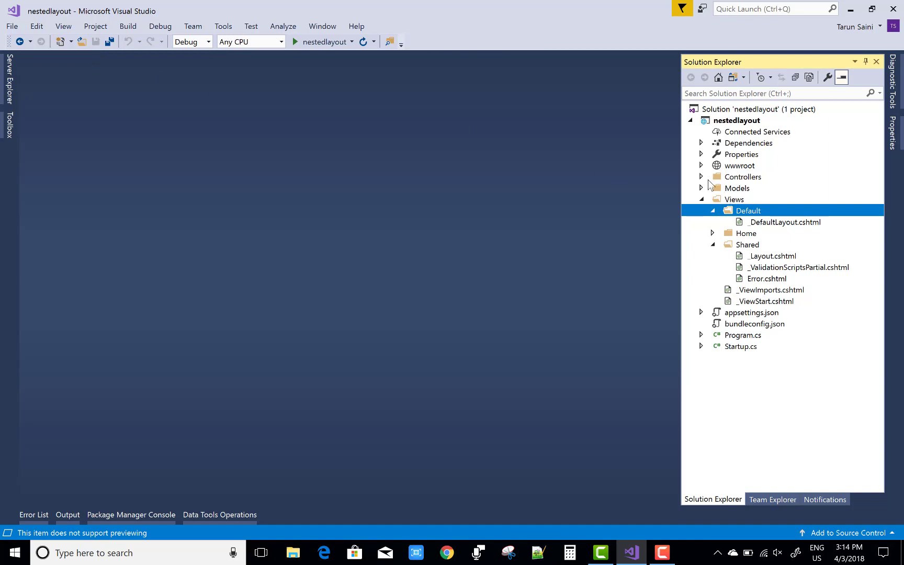
right_click(734, 178)
mouse_move(614, 216)
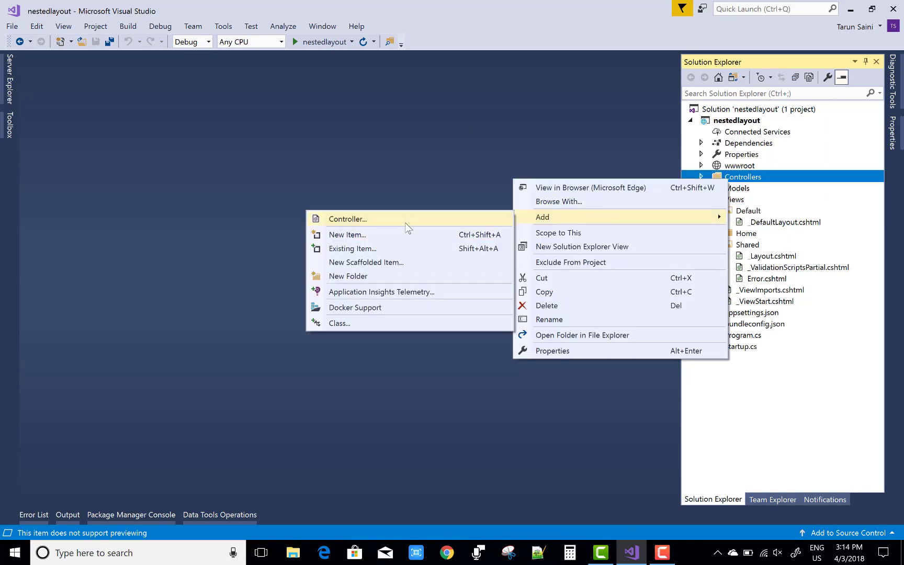
- Scaffold an empty MVC controller keeping the default name DefaultController
left_click(405, 223)
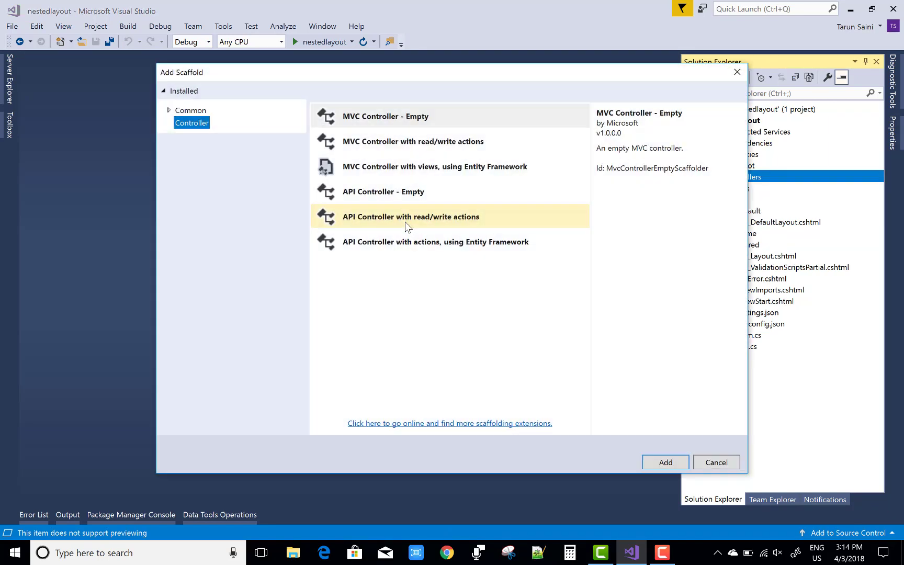
left_click(666, 462)
left_click(548, 292)
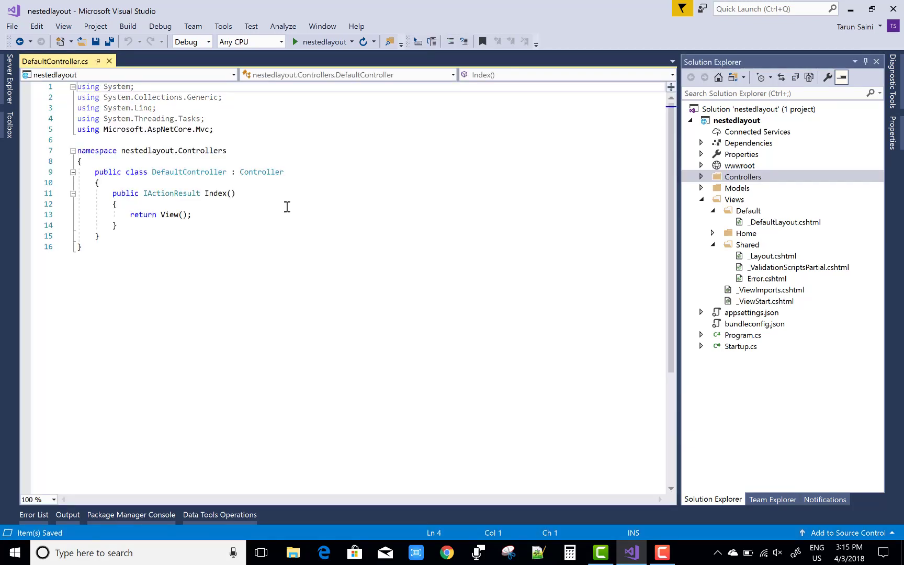
- Duplicate the Index action method twice below itself
left_click_drag(110, 193, 120, 226)
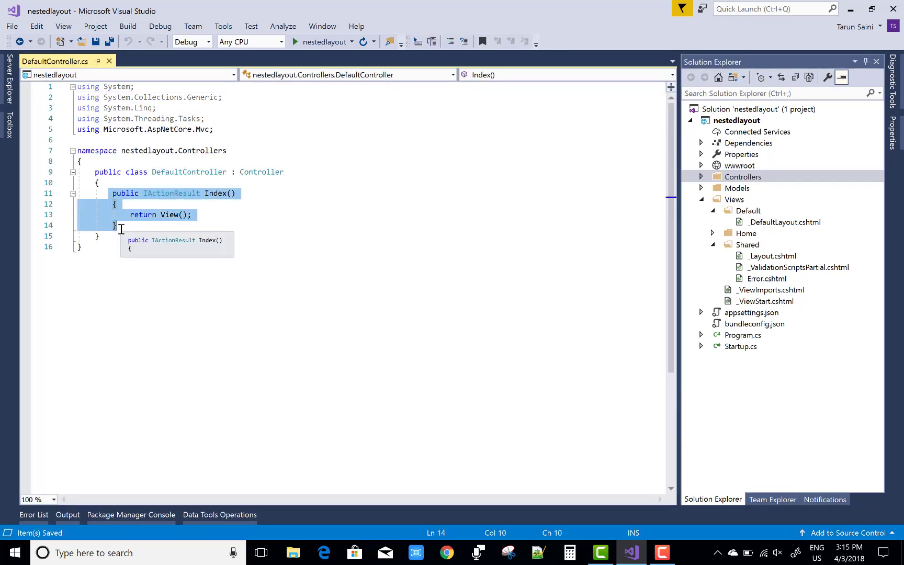
left_click(126, 226)
key("Return")
key("ctrl+v")
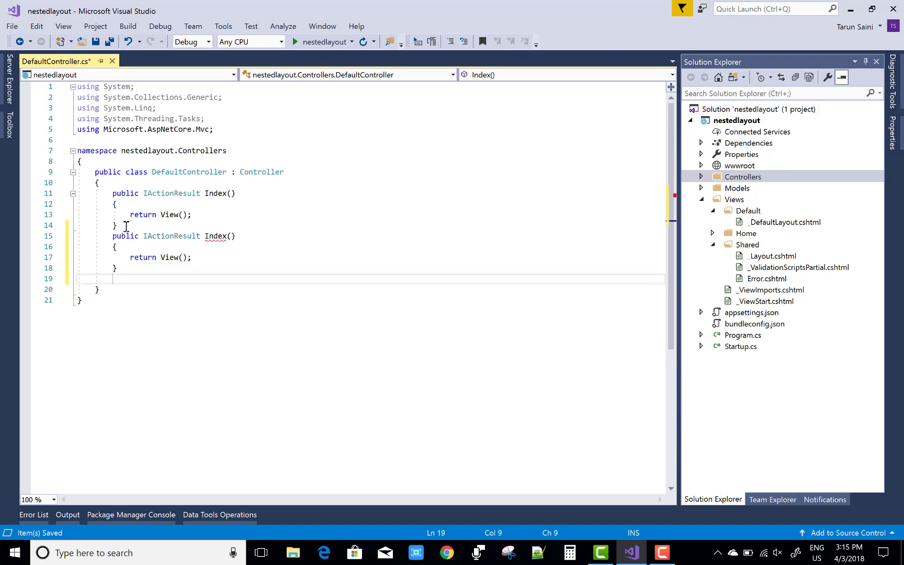
key("ctrl+v")
- Rename the copies About and Contact, then save the controller
left_click(214, 236)
double_click(214, 235)
type("About")
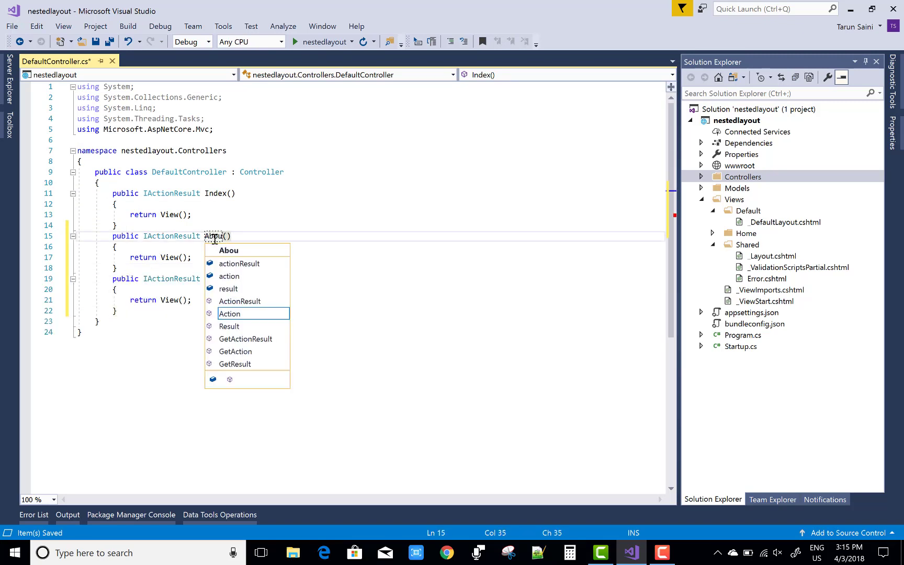
key("Escape")
double_click(221, 278)
type("Contact(")
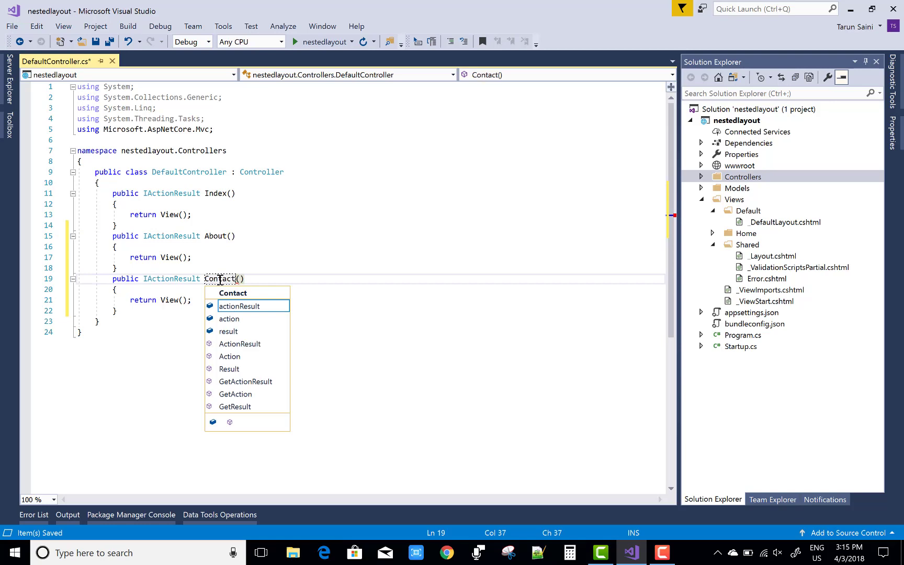
left_click(293, 257)
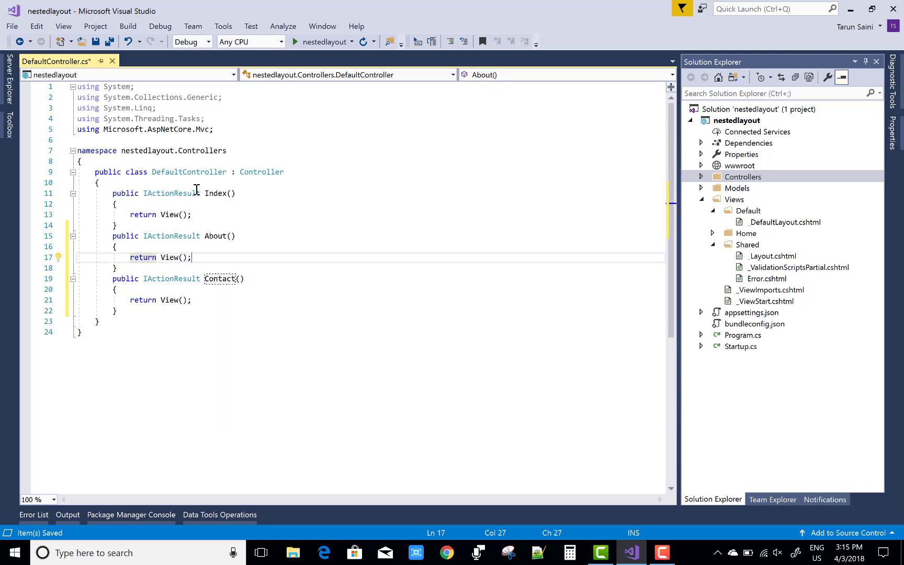
key("ctrl+s")
- Start Add View for the Default controller's Index action
left_click(219, 193)
right_click(218, 193)
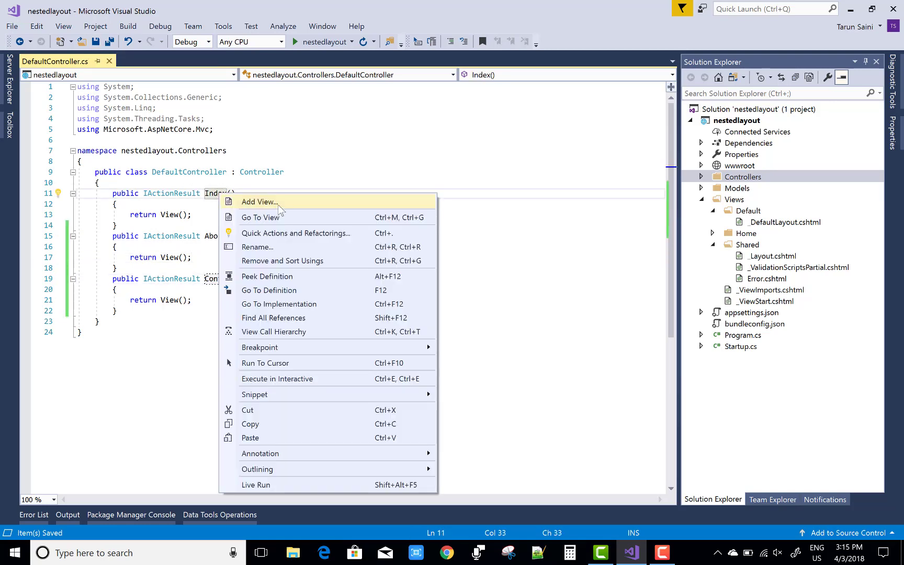
left_click(279, 206)
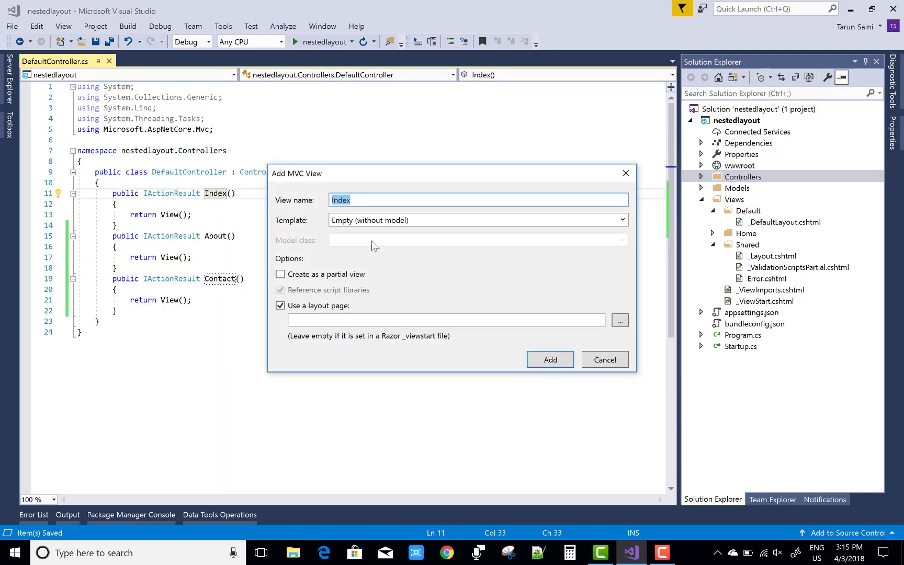
- Choose Views/Default/_DefaultLayout.cshtml as the layout page and add the Index view
left_click(619, 321)
left_click(332, 240)
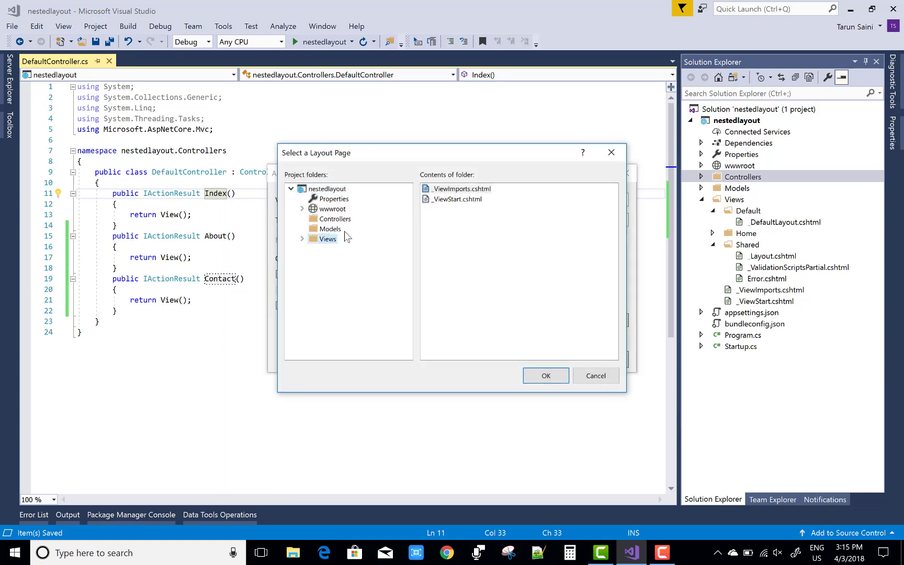
left_click(302, 239)
left_click(339, 248)
left_click(447, 189)
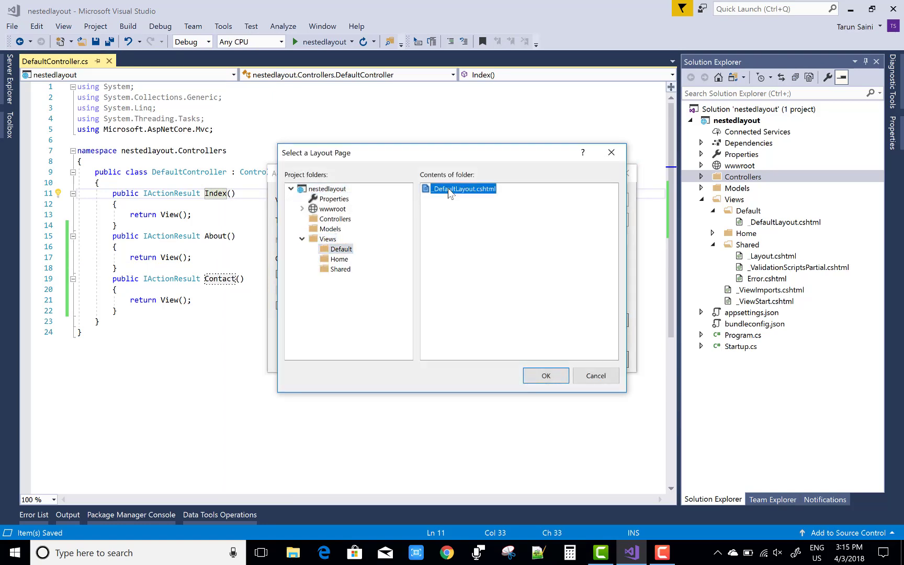
left_click(545, 376)
left_click(549, 360)
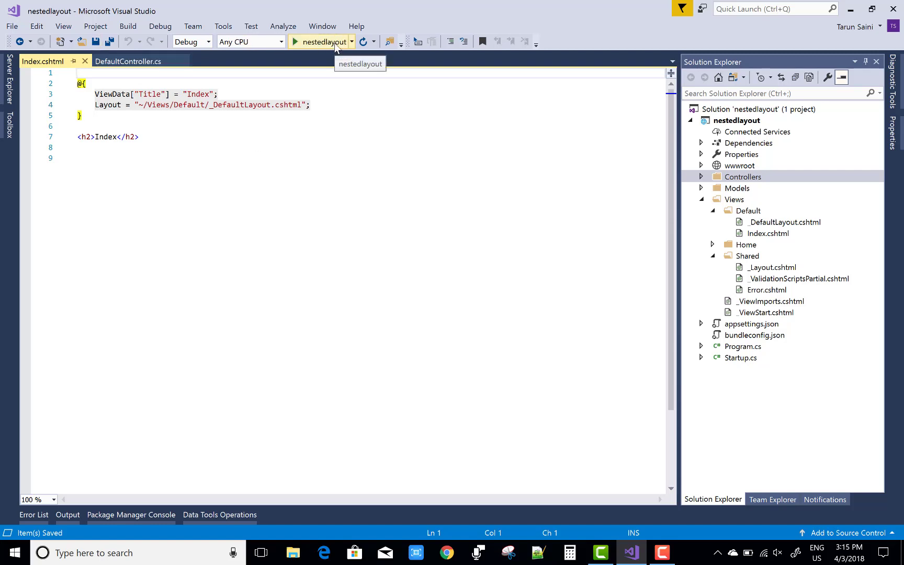
- Change the Index view heading to 'Index first page', save, and run nestedlayout
left_click(117, 140)
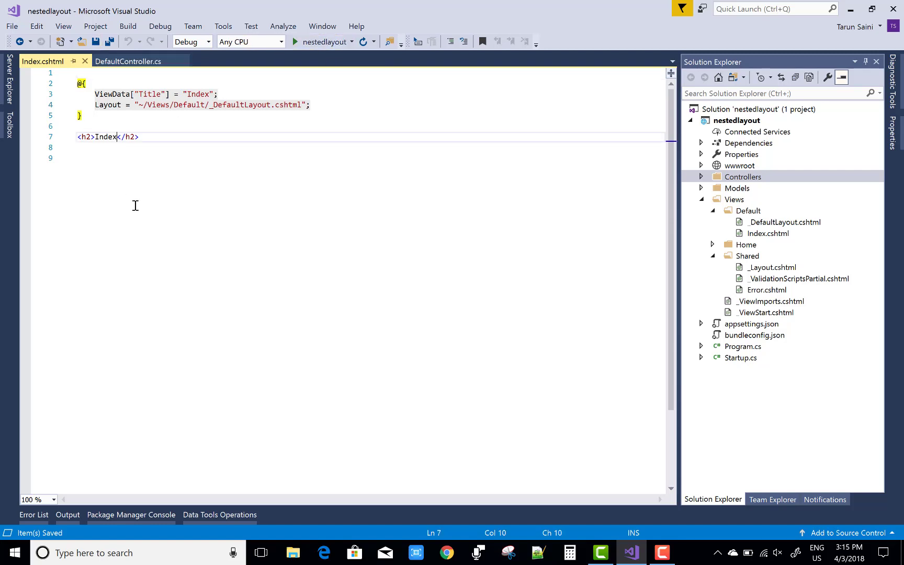
type("first page")
key("Return")
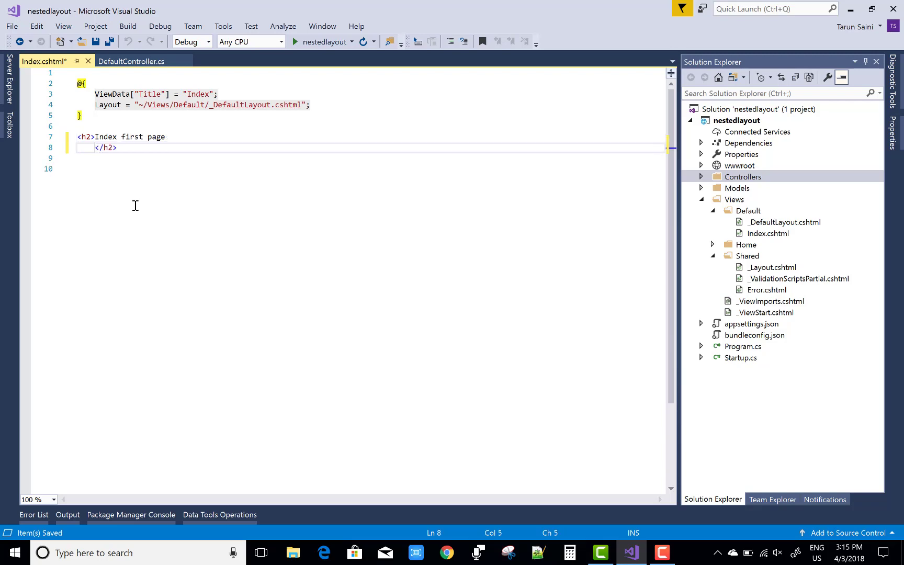
key("ctrl+s")
left_click(322, 40)
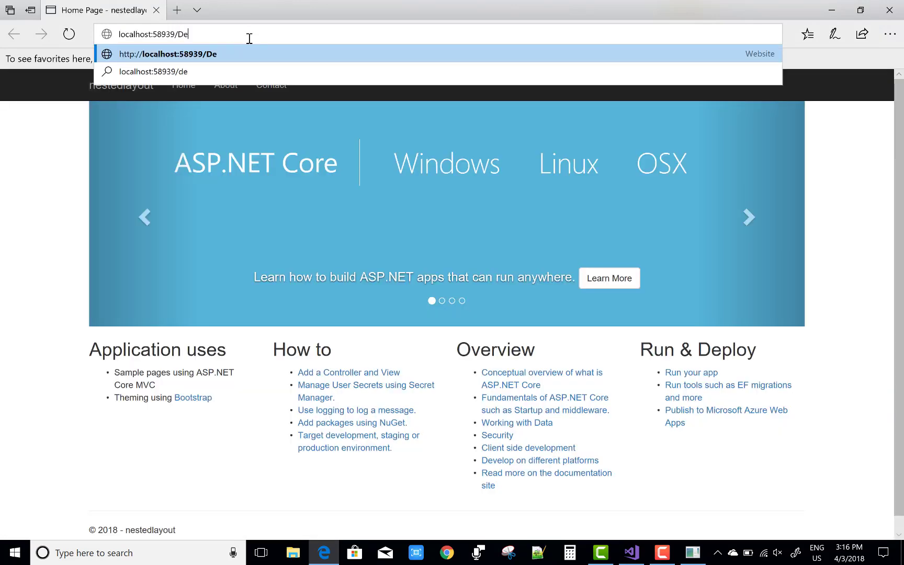
type("fault/Index")
- Load /Default/Index in Edge, which fails to locate ~/Shared/_Layout.cshtml
key("Return")
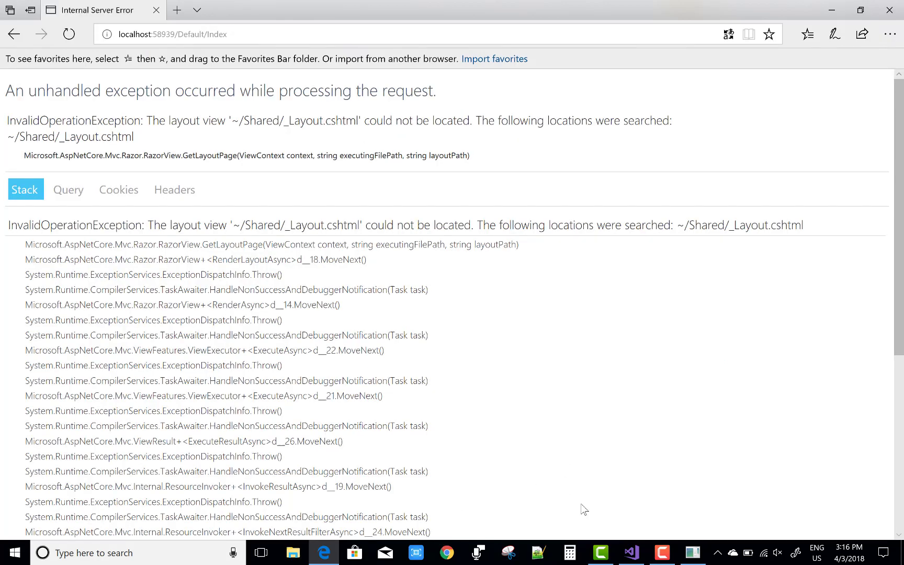
- Stop the running app and bring up _DefaultLayout.cshtml, checking _Layout.cshtml's location under Views/Shared
left_click(630, 552)
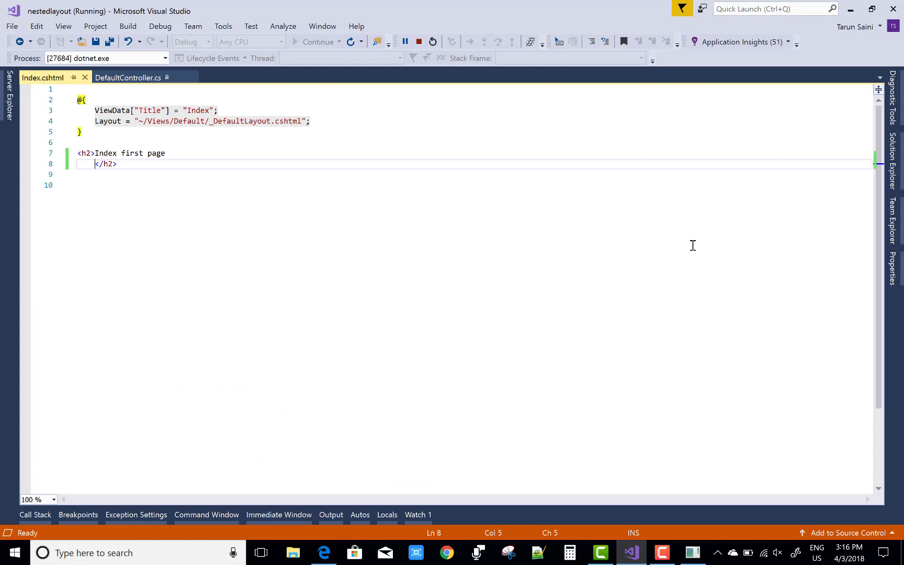
left_click(419, 42)
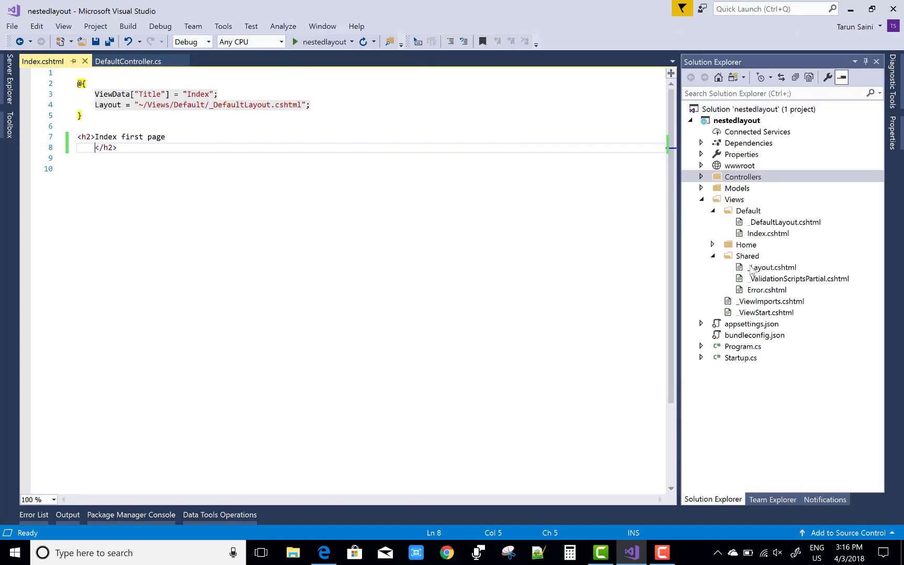
double_click(768, 232)
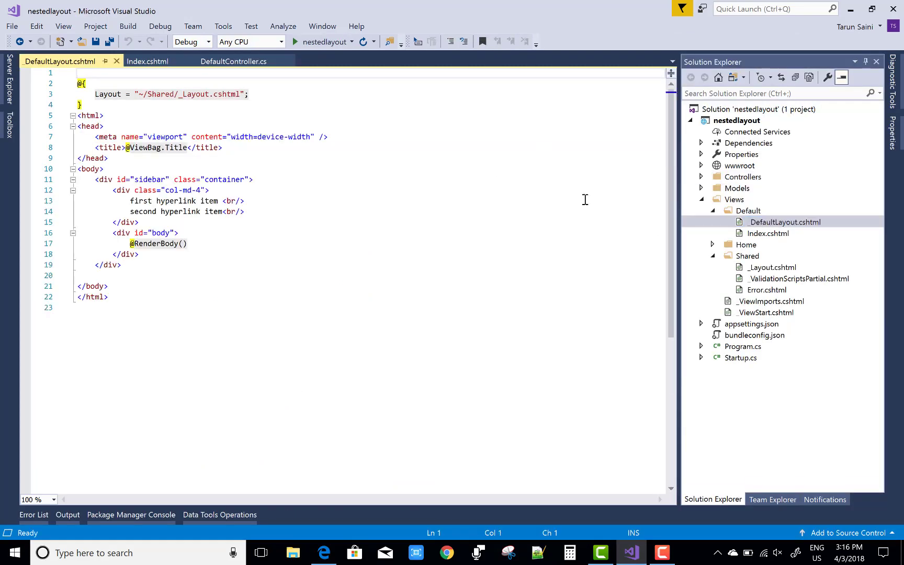
double_click(772, 267)
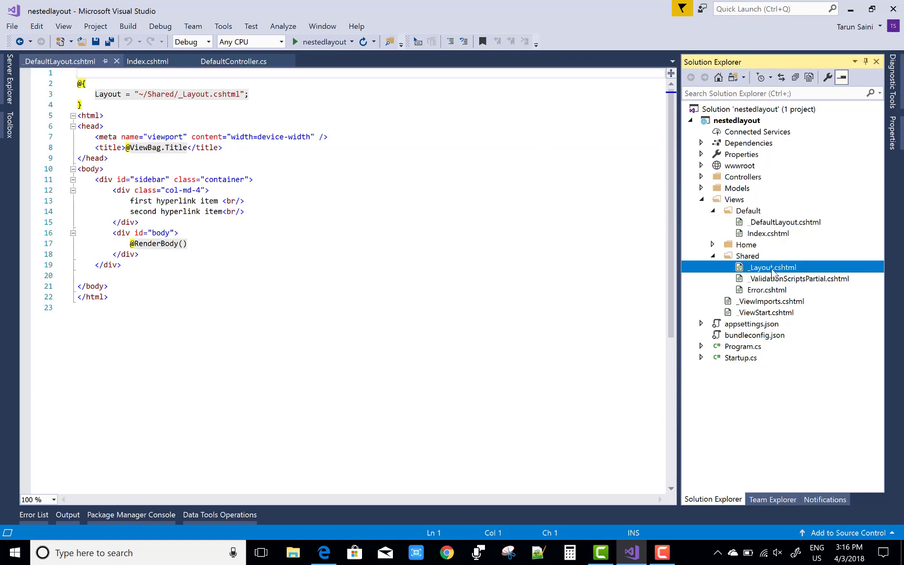
double_click(776, 224)
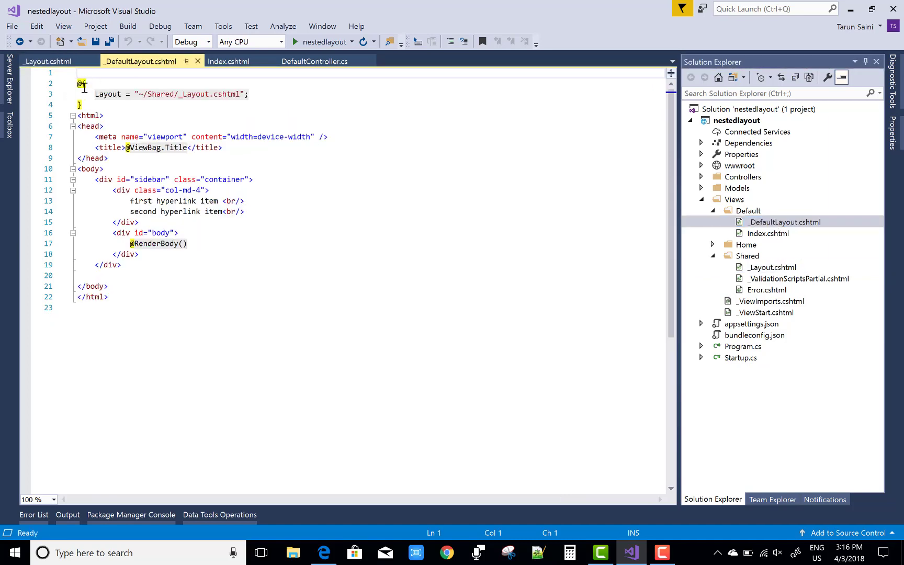
- Correct the parent layout path to ~/Views/Shared/_Layout.cshtml and save the file
mouse_move(191, 94)
left_click(147, 94)
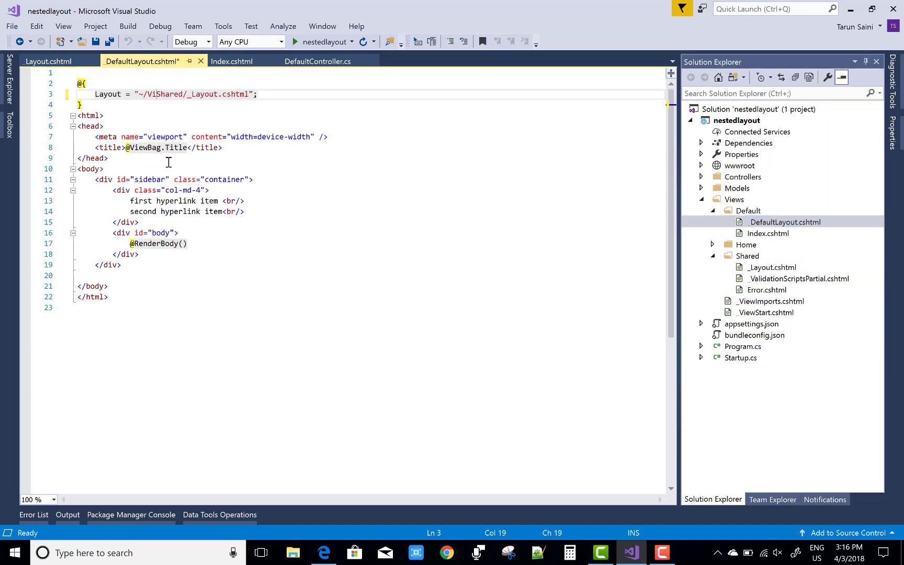
type("View/")
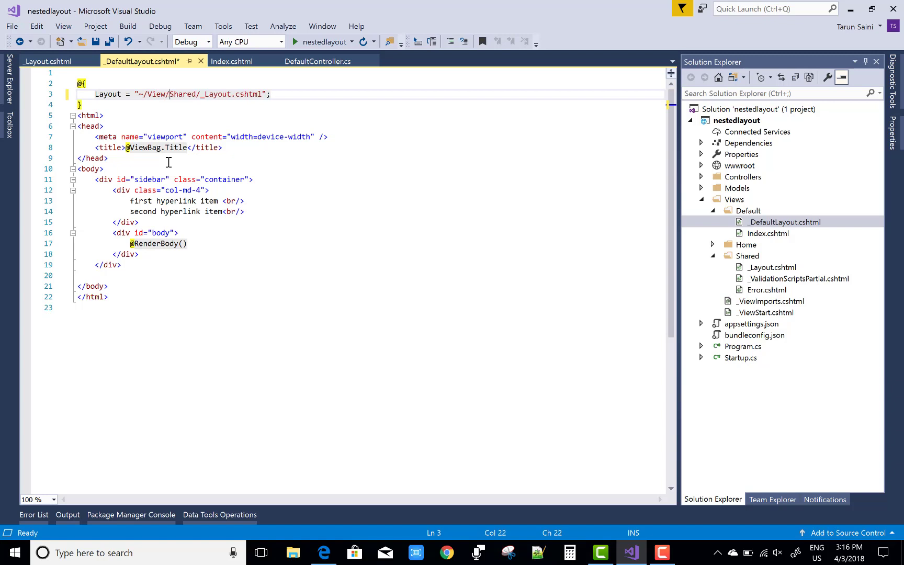
type("s")
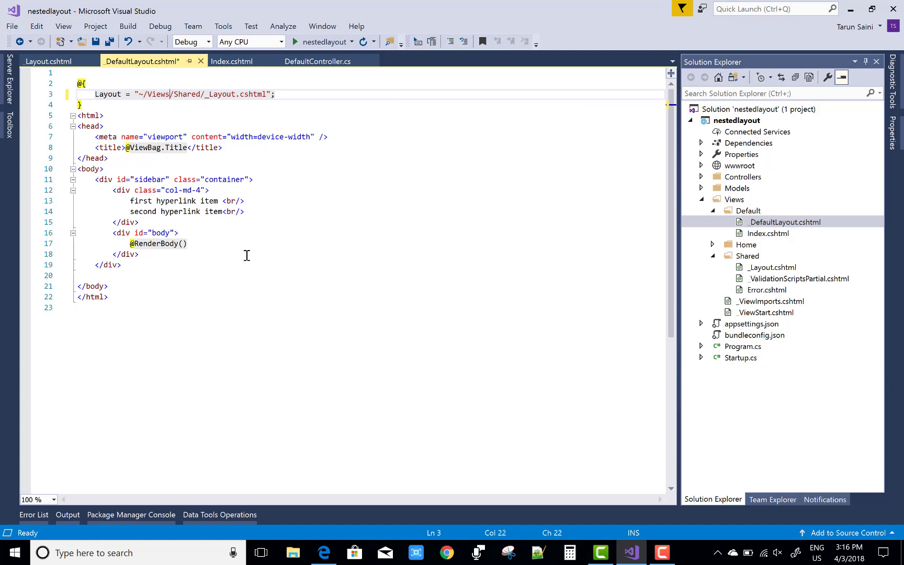
left_click(245, 244)
left_click(97, 41)
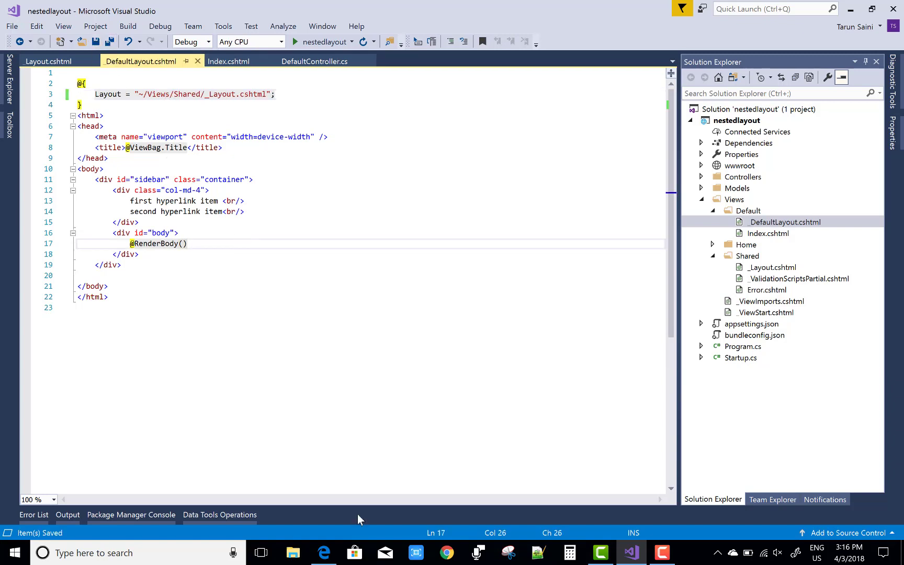
left_click(351, 41)
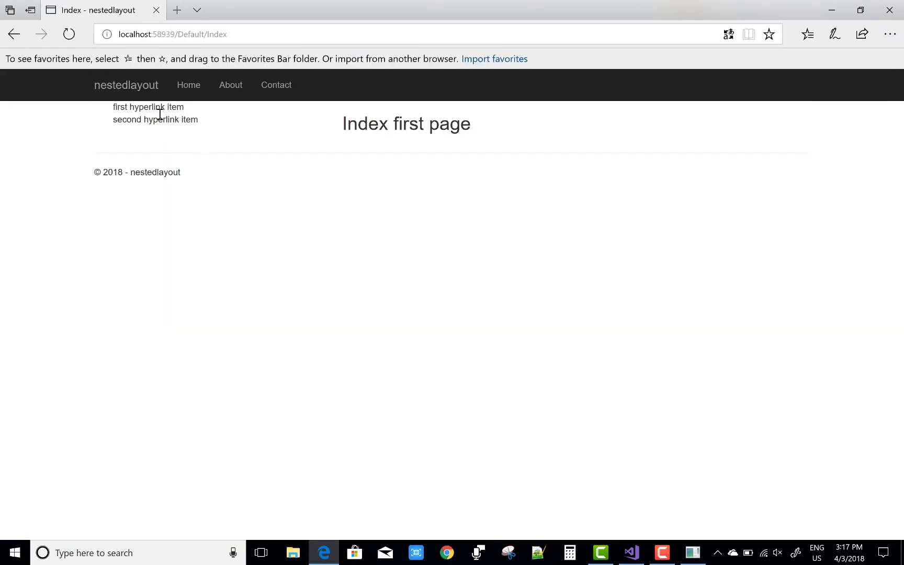
- Highlight the two sidebar links and the 'Index first page' heading on /Default/Index
left_click_drag(111, 107, 413, 119)
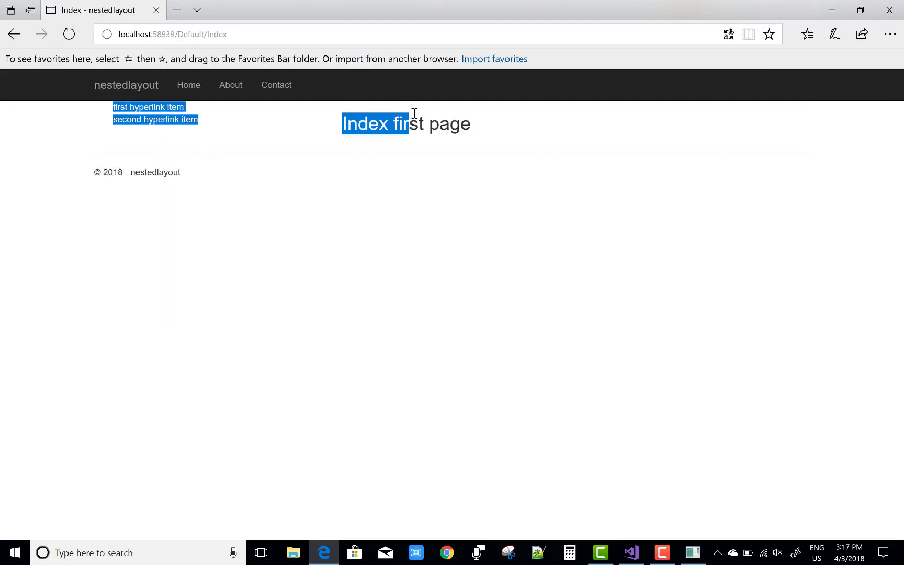
left_click(355, 127)
left_click_drag(340, 127, 480, 119)
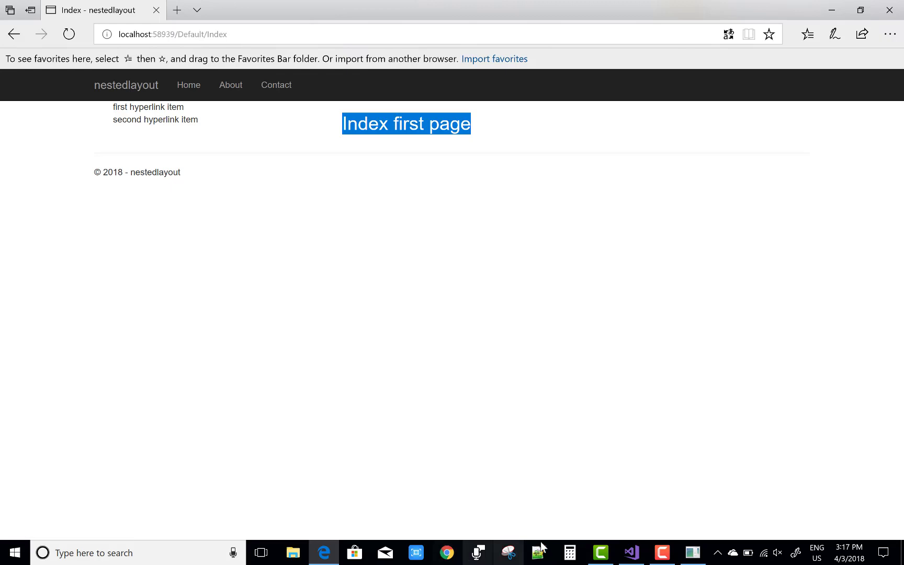
- Return to Visual Studio, stop the app, and switch to DefaultController
left_click(838, 8)
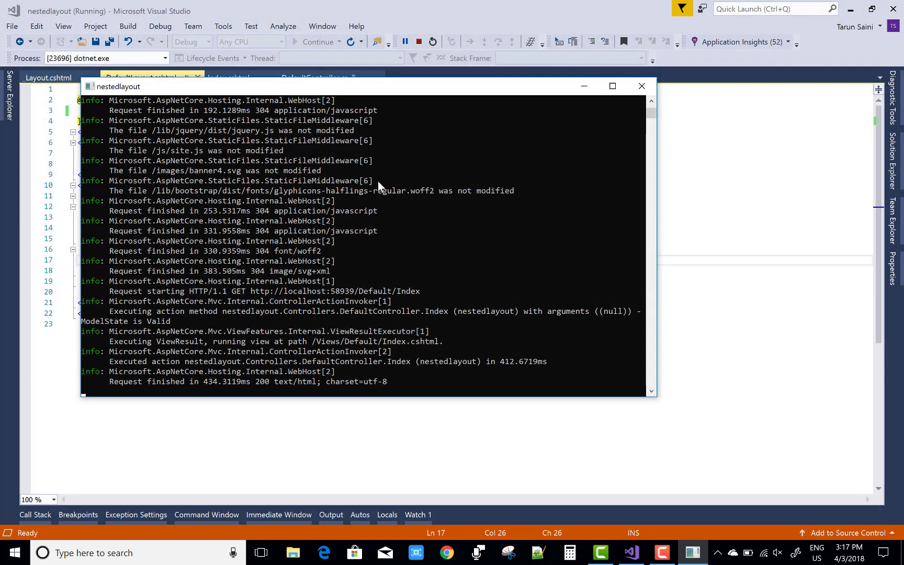
left_click(642, 86)
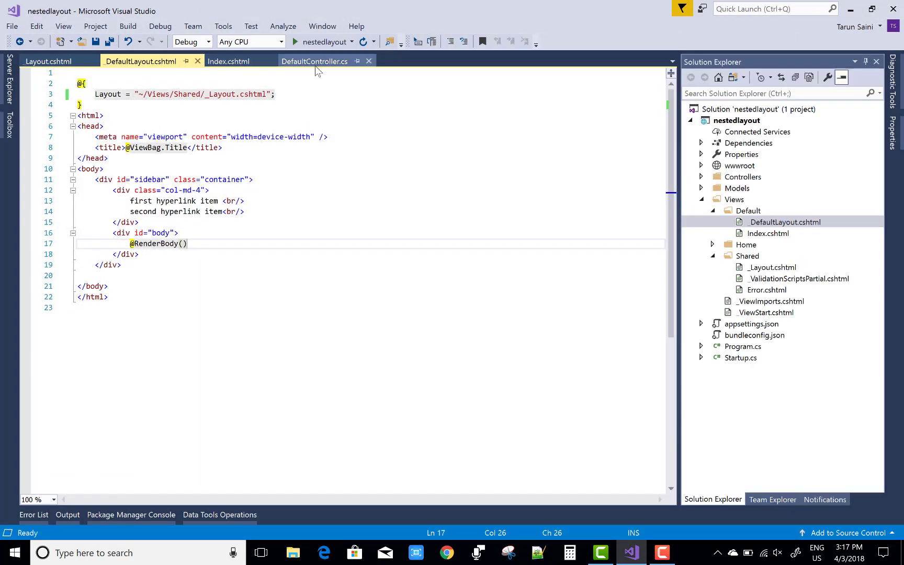
left_click(320, 60)
- Add an About view using ~/Views/Default/_DefaultLayout.cshtml and run nestedlayout again
right_click(219, 236)
left_click(259, 246)
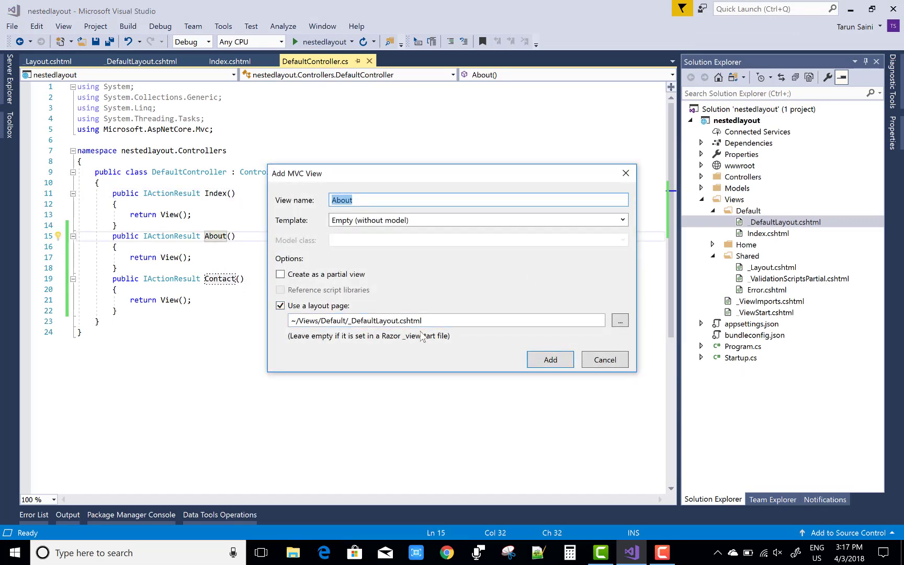
left_click(549, 360)
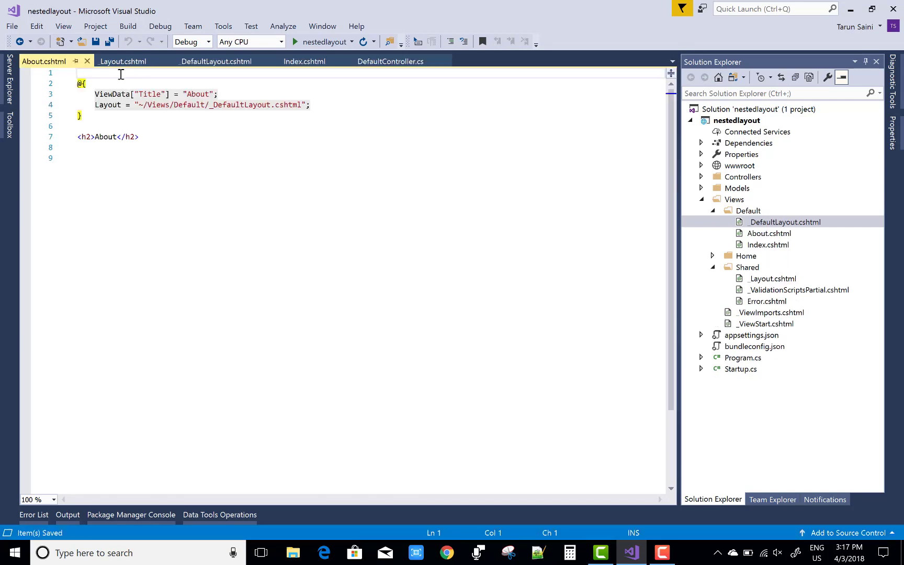
left_click(312, 42)
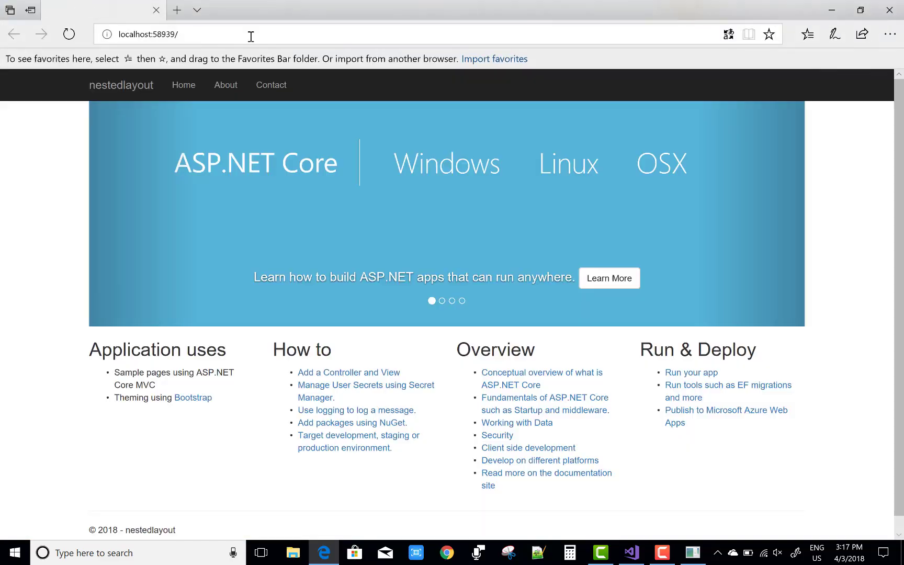
- Navigate from /Default/Index to /Default/About, showing the About heading beside the sidebar links
left_click(251, 34)
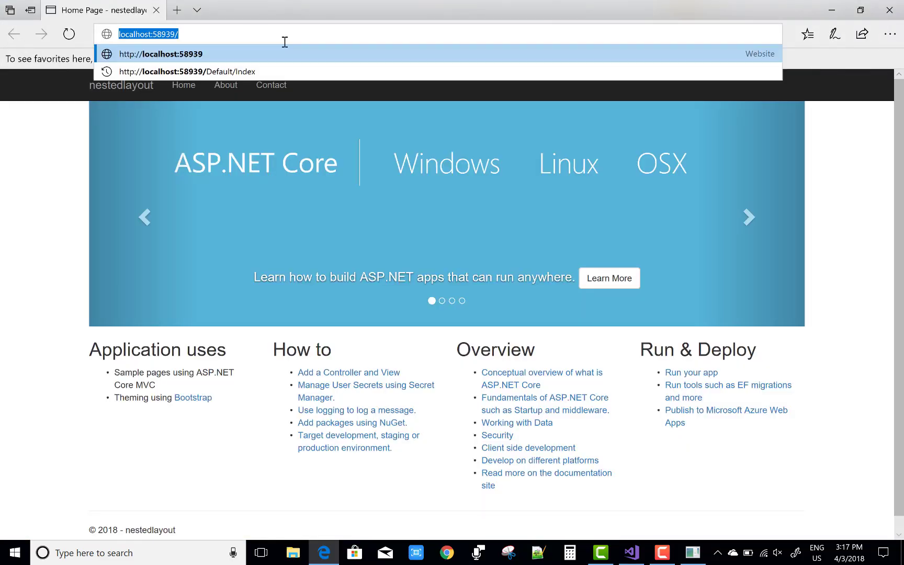
left_click(277, 70)
left_click(230, 34)
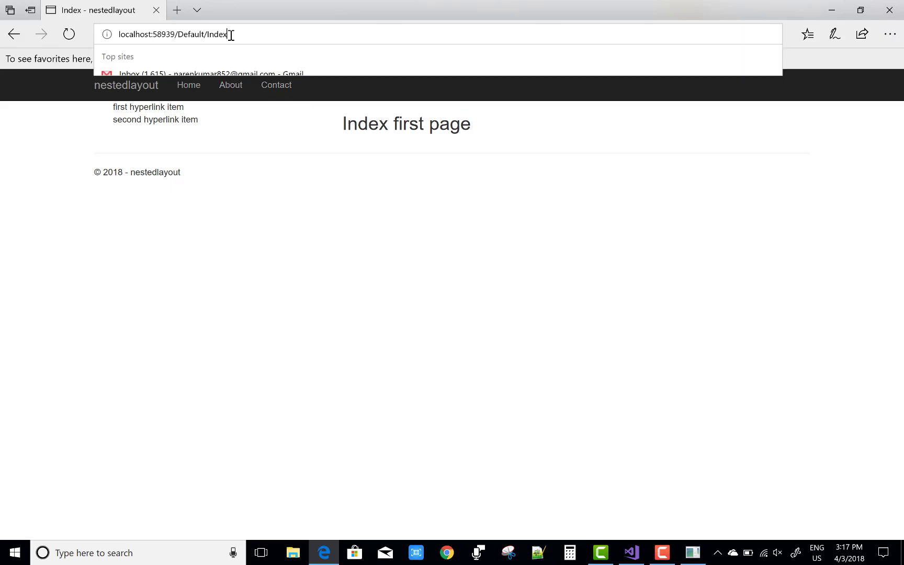
left_click_drag(230, 34, 209, 35)
type("About")
key("Return")
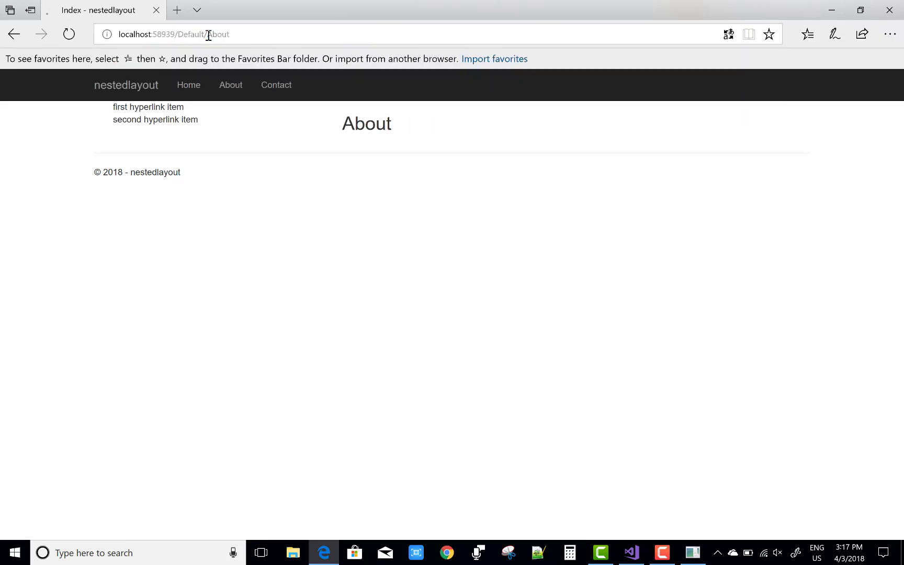